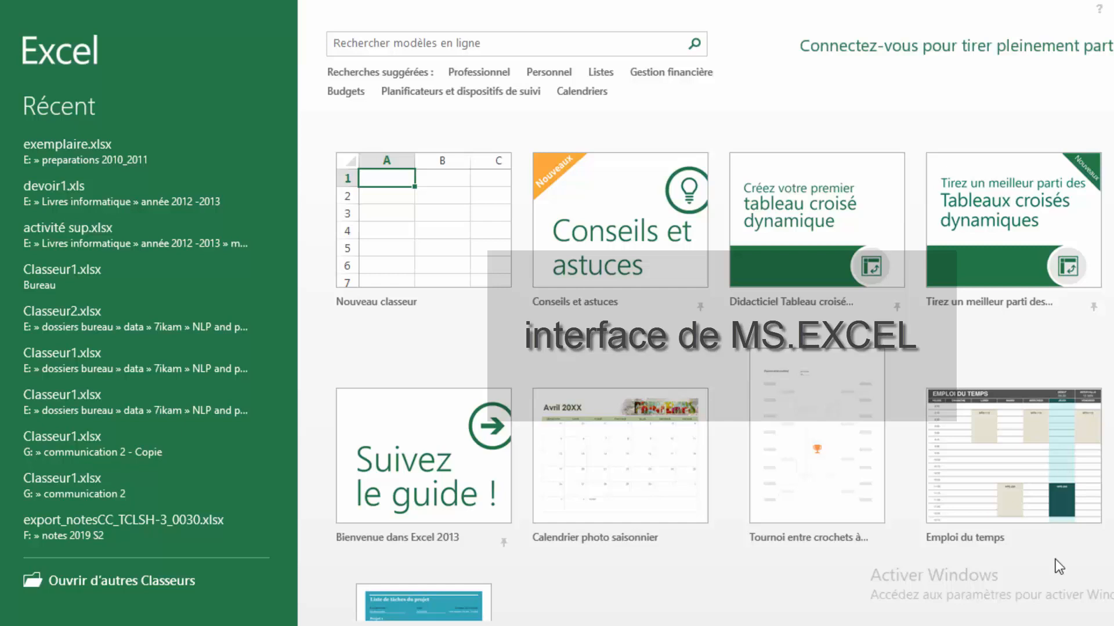
- Create a new blank workbook and add two more sheets, Feuil2 and Feuil3
{"action": "left_click", "coordinate": [494, 268]}
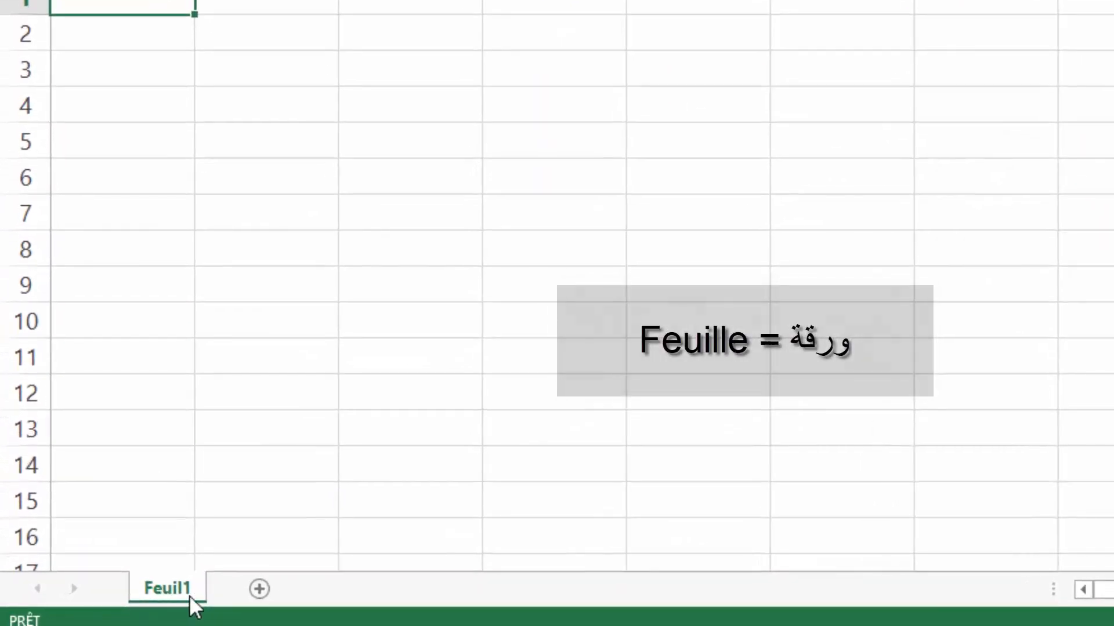
{"action": "left_click", "coordinate": [260, 590]}
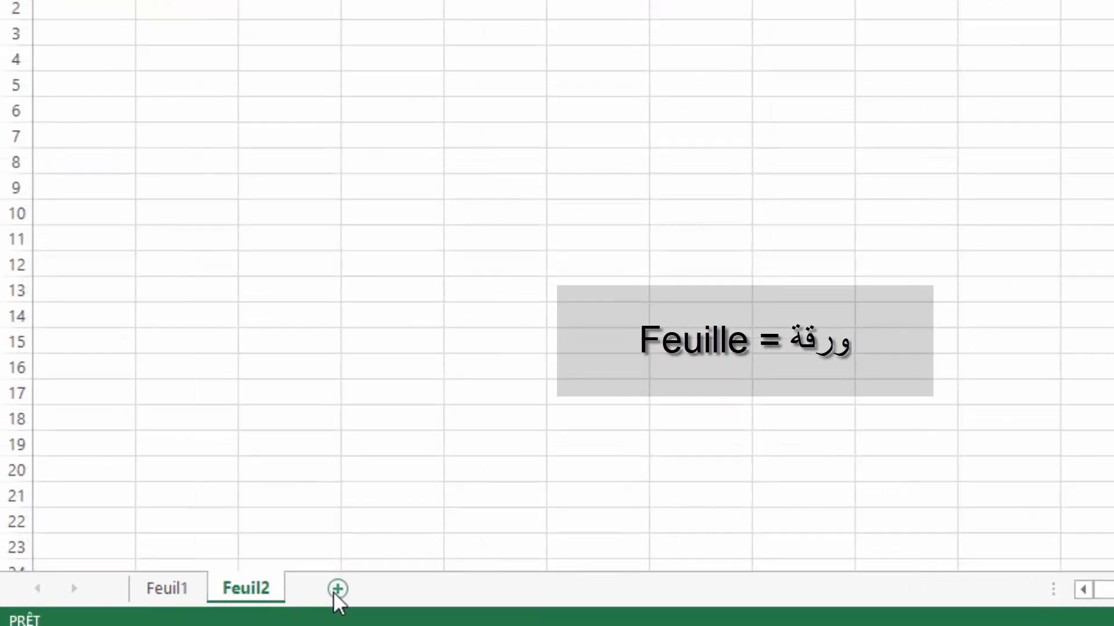
{"action": "left_click", "coordinate": [336, 590]}
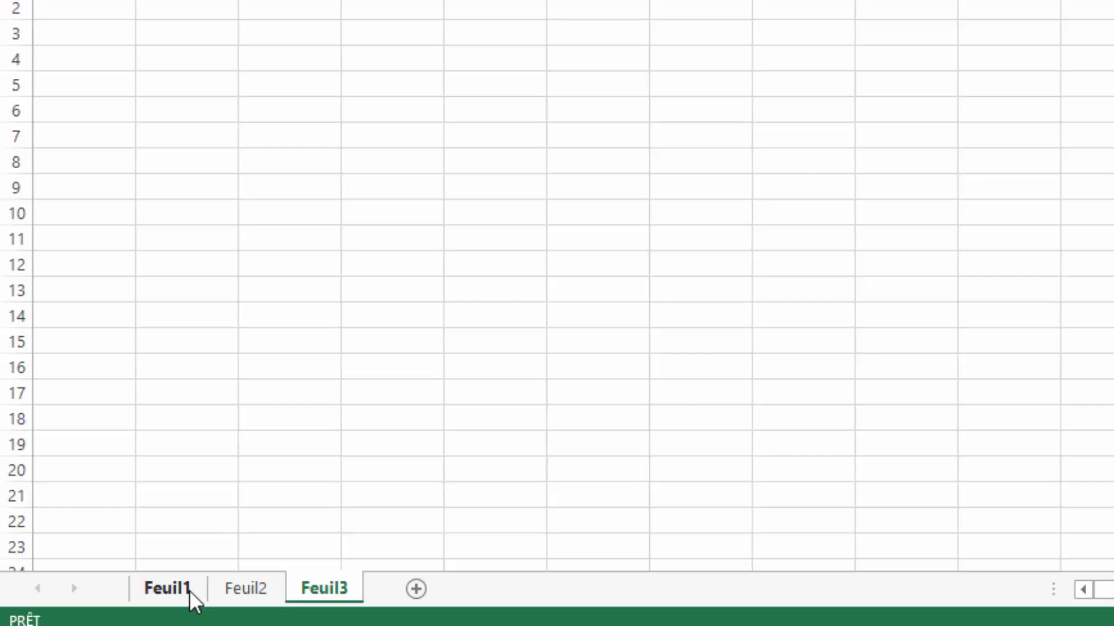
- Rename sheet Feuil1 to 'Exemple 1' and Feuil2 to 'Exemple 2'
{"action": "double_click", "coordinate": [189, 590]}
{"action": "key", "text": "BackSpace"}
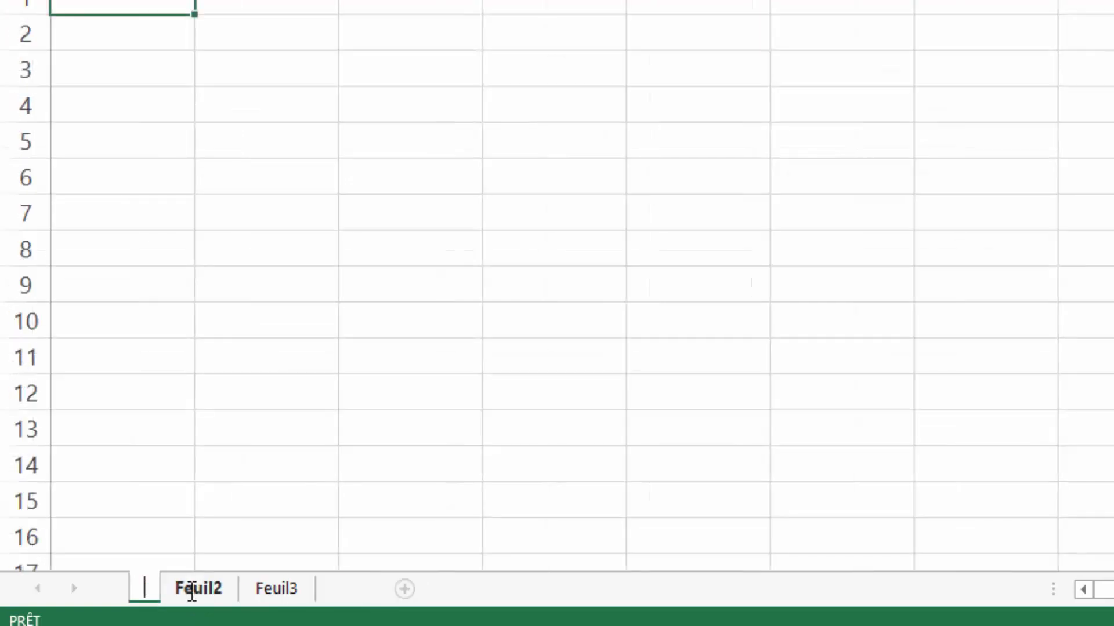
{"action": "type", "text": "Ex"}
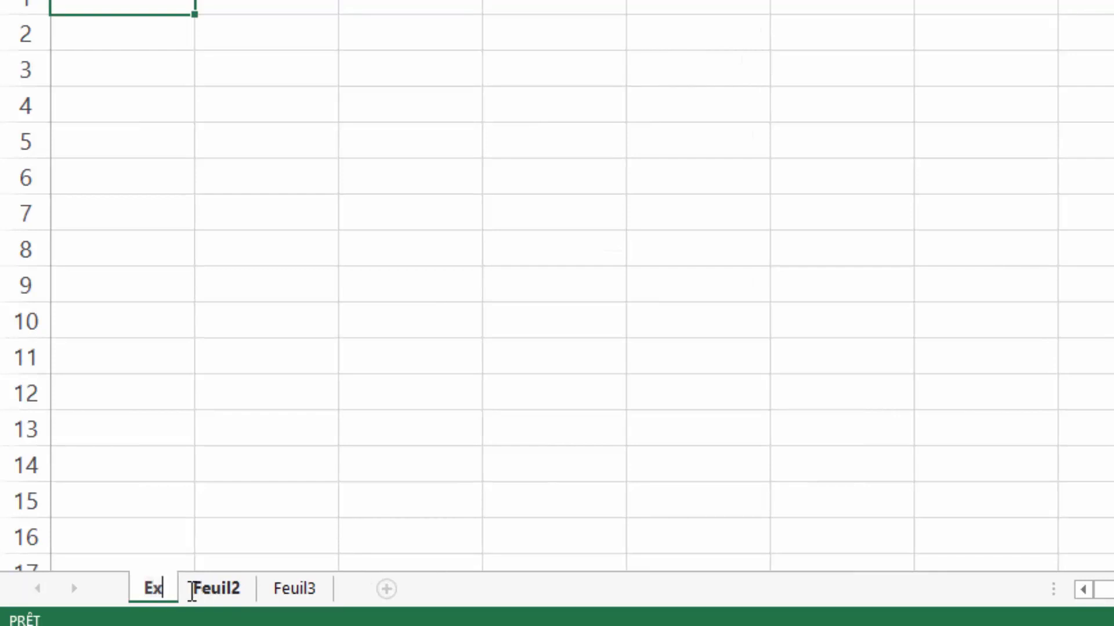
{"action": "type", "text": "emple 1"}
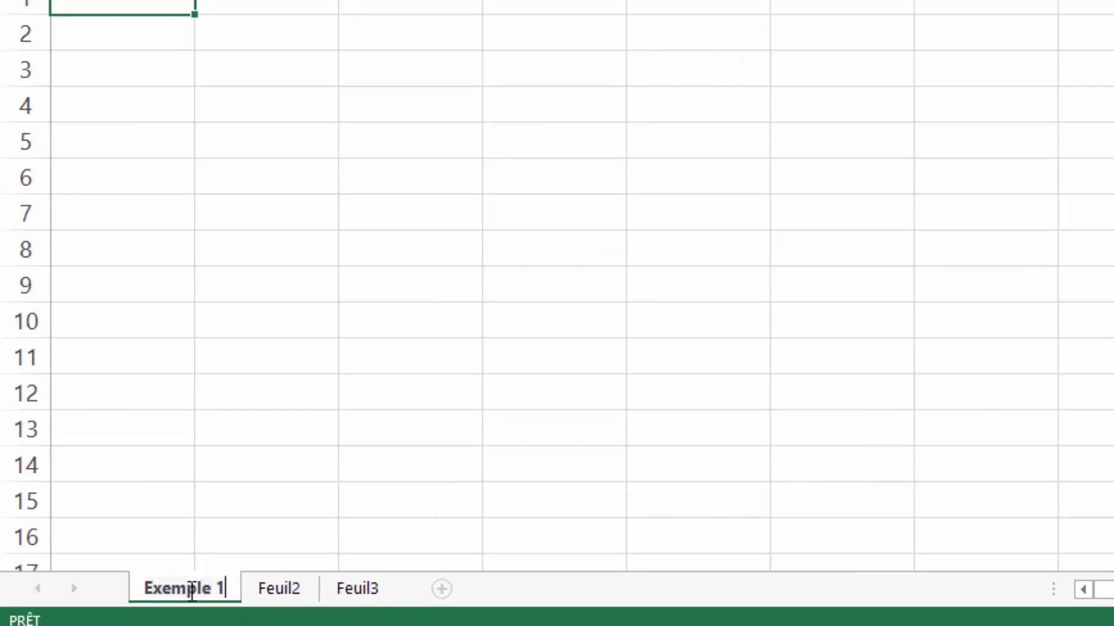
{"action": "double_click", "coordinate": [288, 585]}
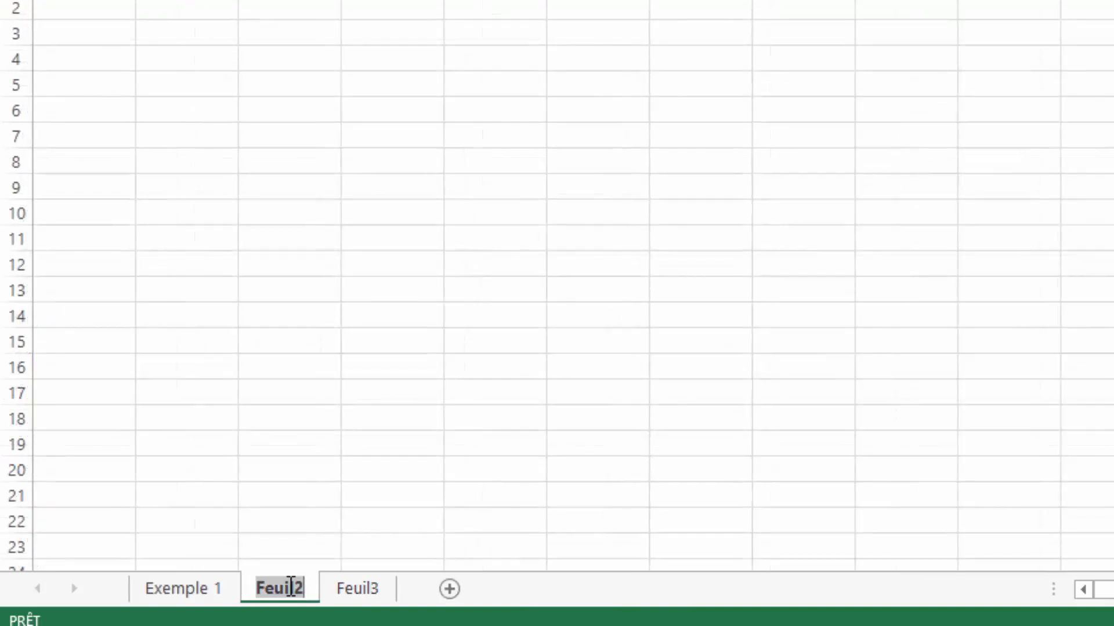
{"action": "key", "text": "BackSpace"}
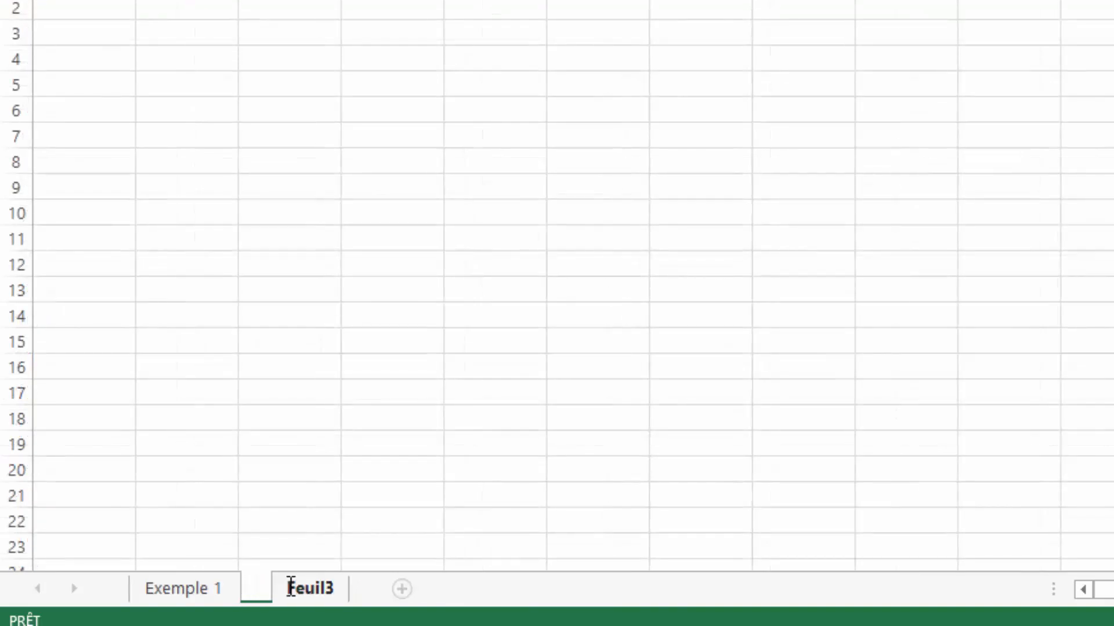
{"action": "type", "text": "Exemple"}
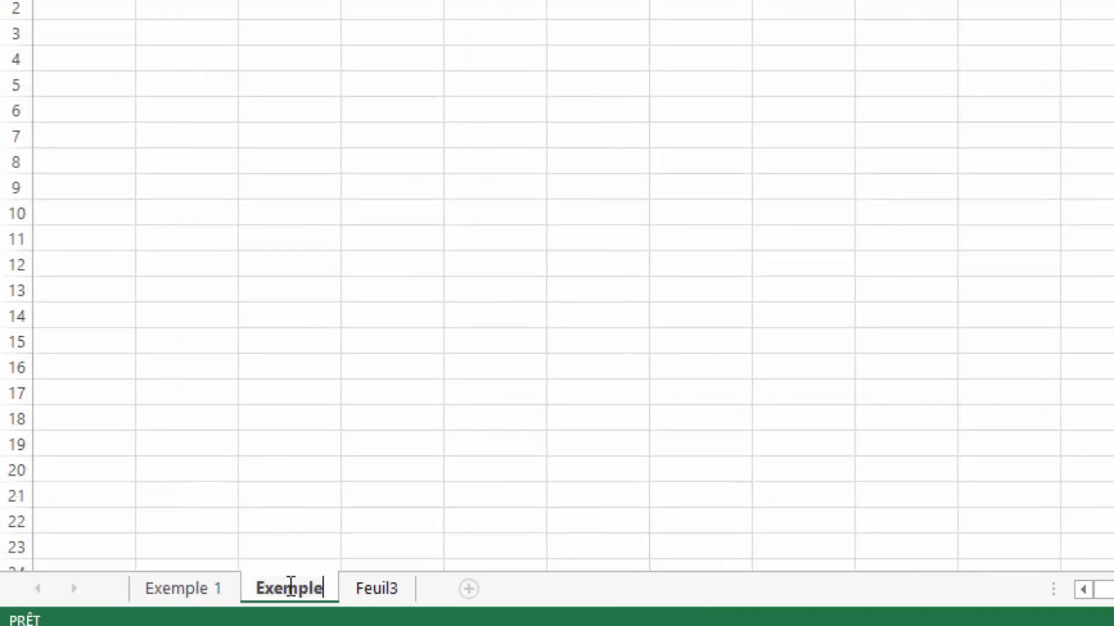
{"action": "type", "text": " 2"}
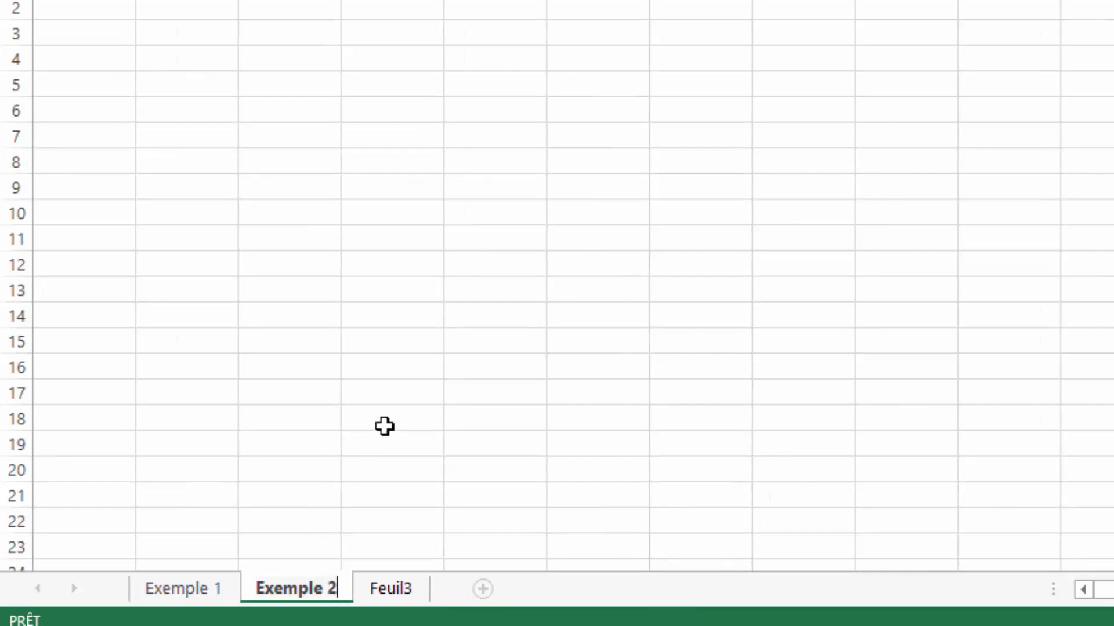
- Commit the 'Exemple 2' sheet name, zoom in, and switch to the Exemple 1 sheet
{"action": "left_click", "coordinate": [385, 426]}
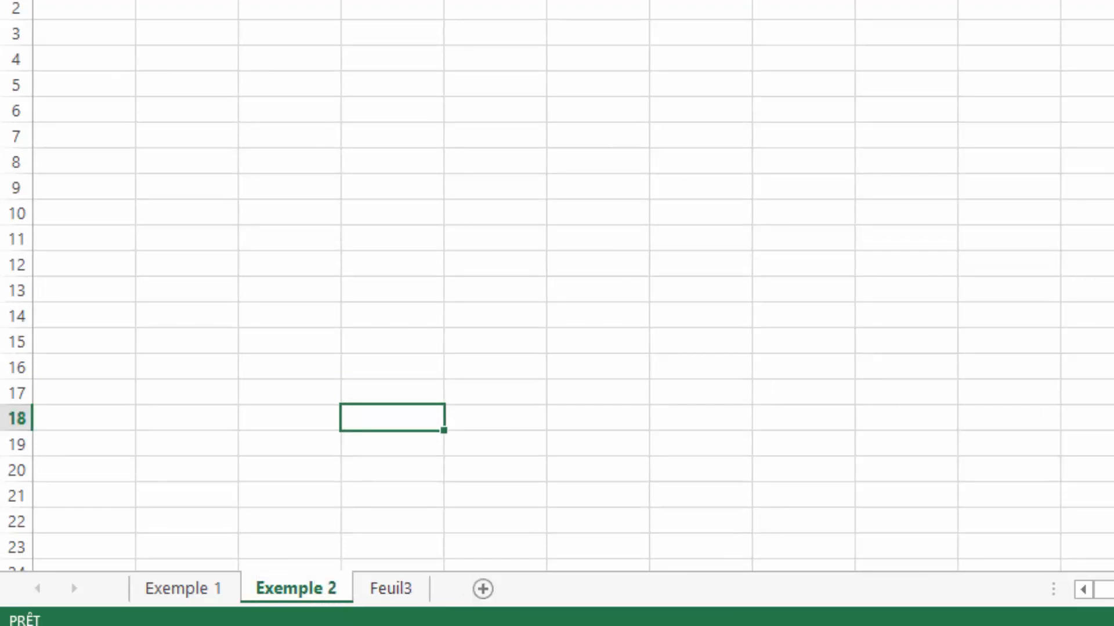
{"action": "scroll", "coordinate": [557, 284], "scroll_direction": "up", "scroll_amount": 3}
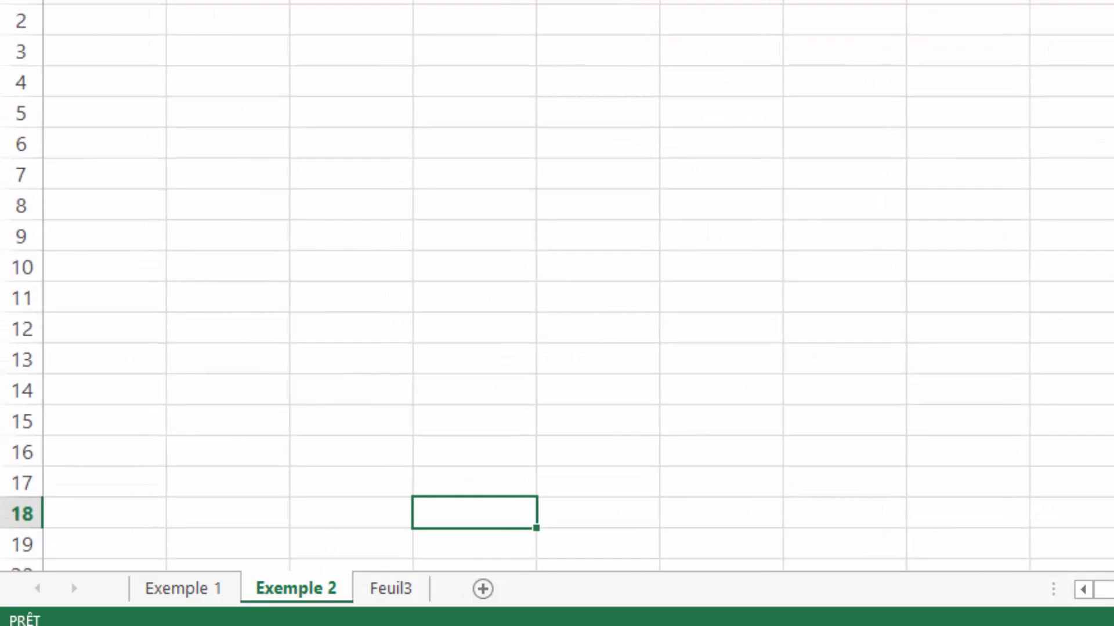
{"action": "scroll", "coordinate": [557, 284], "scroll_direction": "up", "scroll_amount": 2}
{"action": "scroll", "coordinate": [557, 285], "scroll_direction": "up", "scroll_amount": 1}
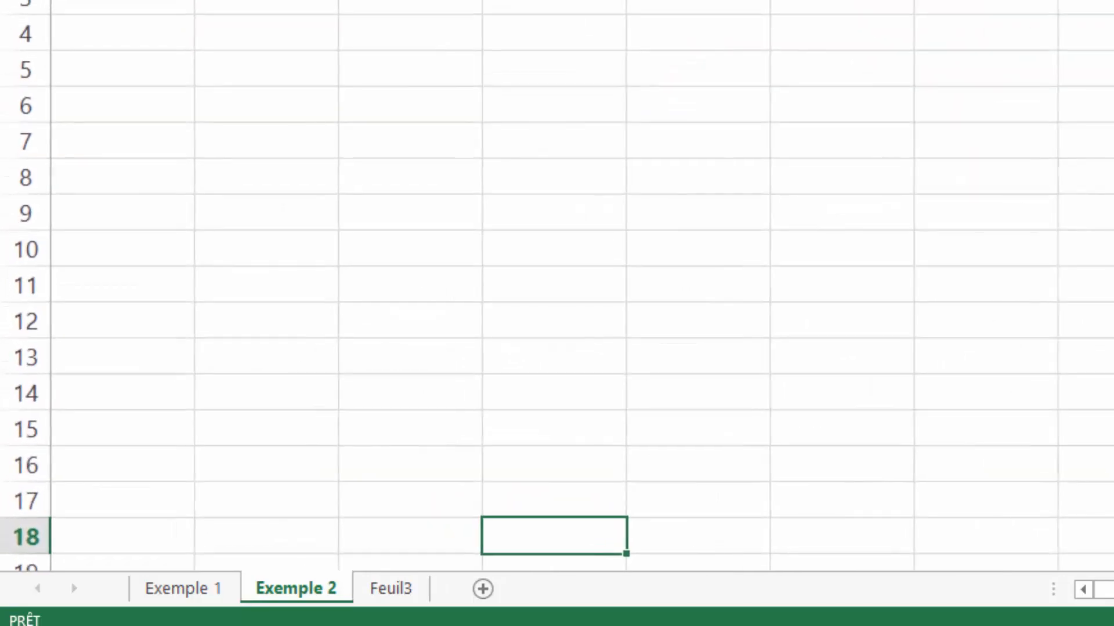
{"action": "left_click", "coordinate": [219, 589]}
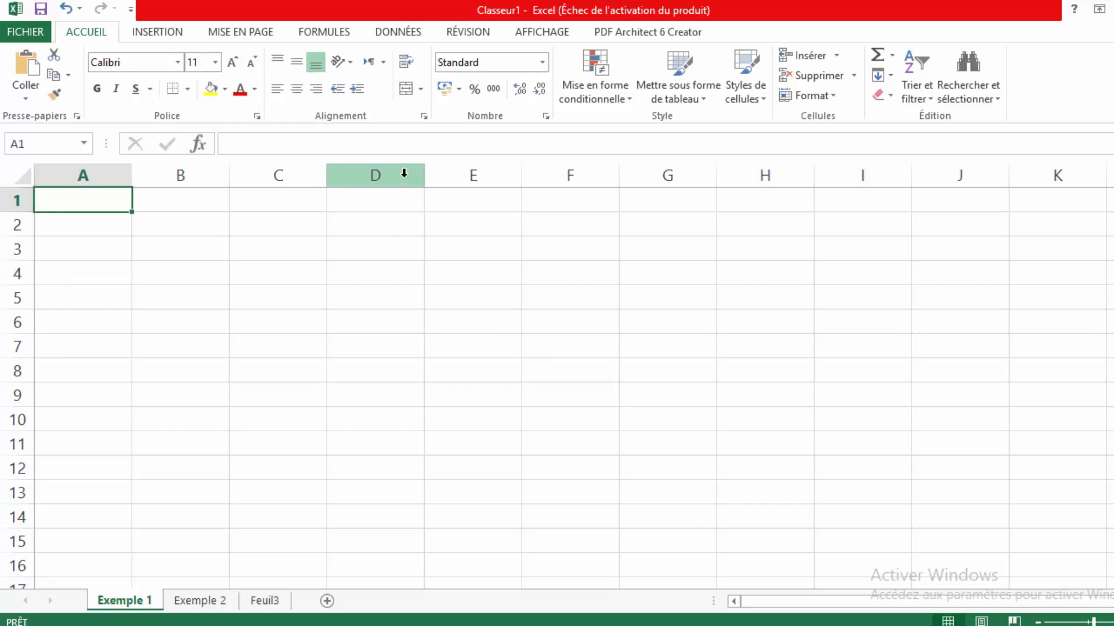
- Select the entire column D on Exemple 1, then scroll down and back to the top
{"action": "left_click", "coordinate": [404, 173]}
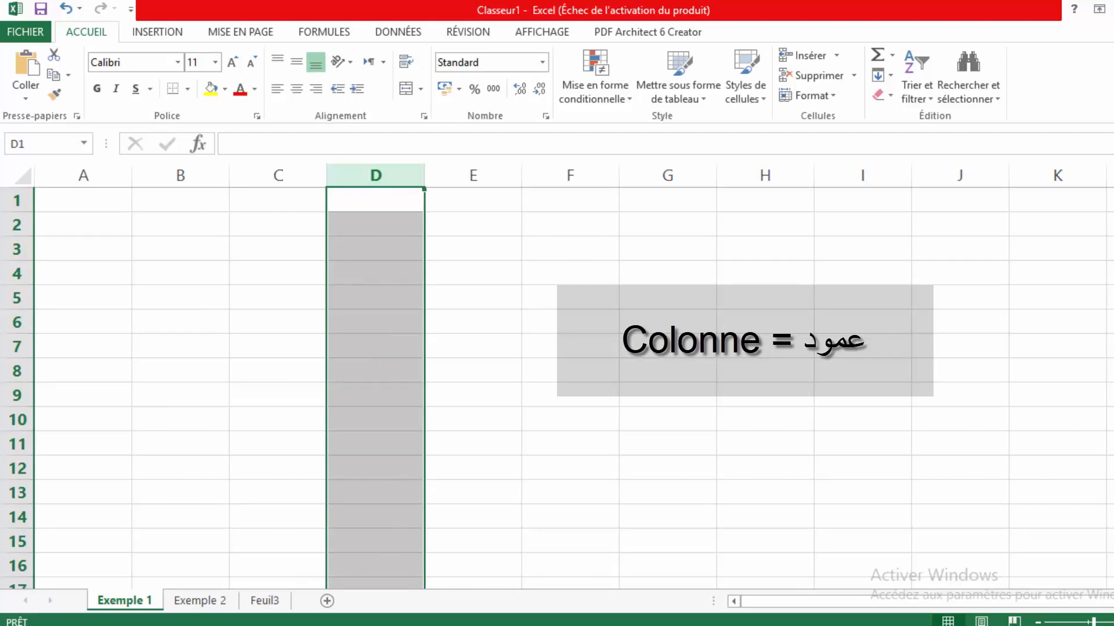
{"action": "scroll", "coordinate": [559, 388], "scroll_direction": "down", "scroll_amount": 3}
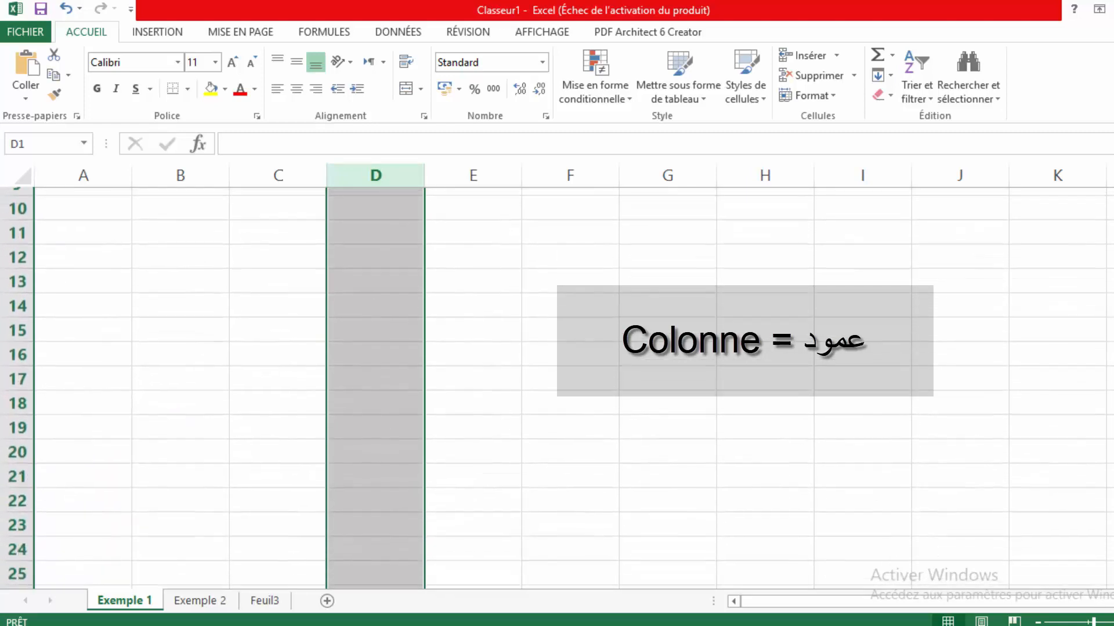
{"action": "scroll", "coordinate": [558, 388], "scroll_direction": "up", "scroll_amount": 3}
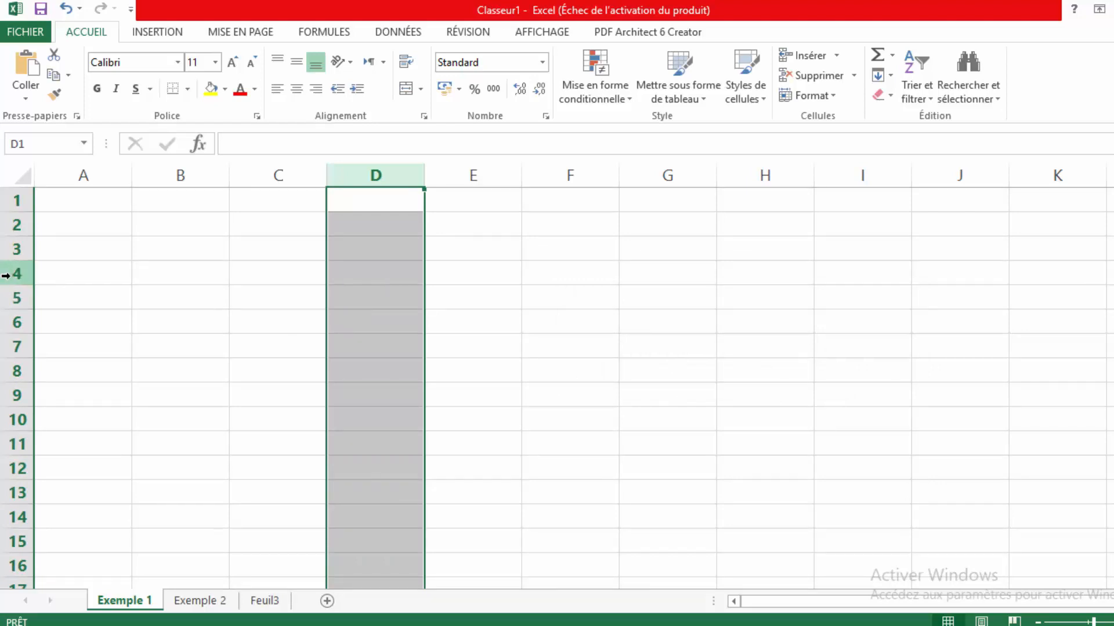
- Select row 4 and column D via their headers, ending with only cell D4 active
{"action": "left_click", "coordinate": [8, 276]}
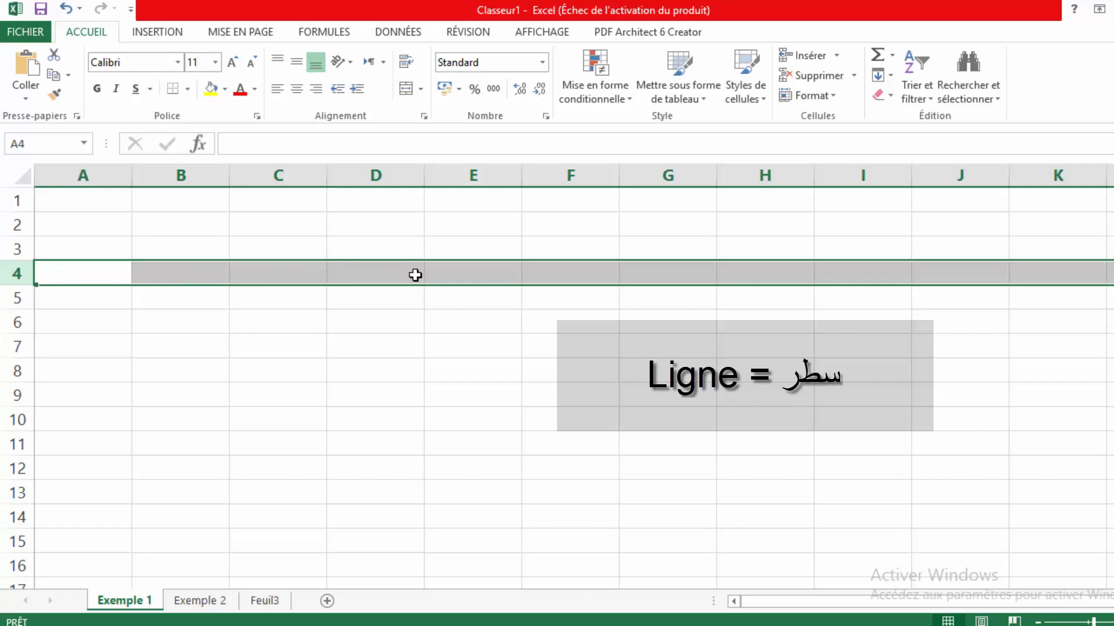
{"action": "left_click", "coordinate": [360, 177]}
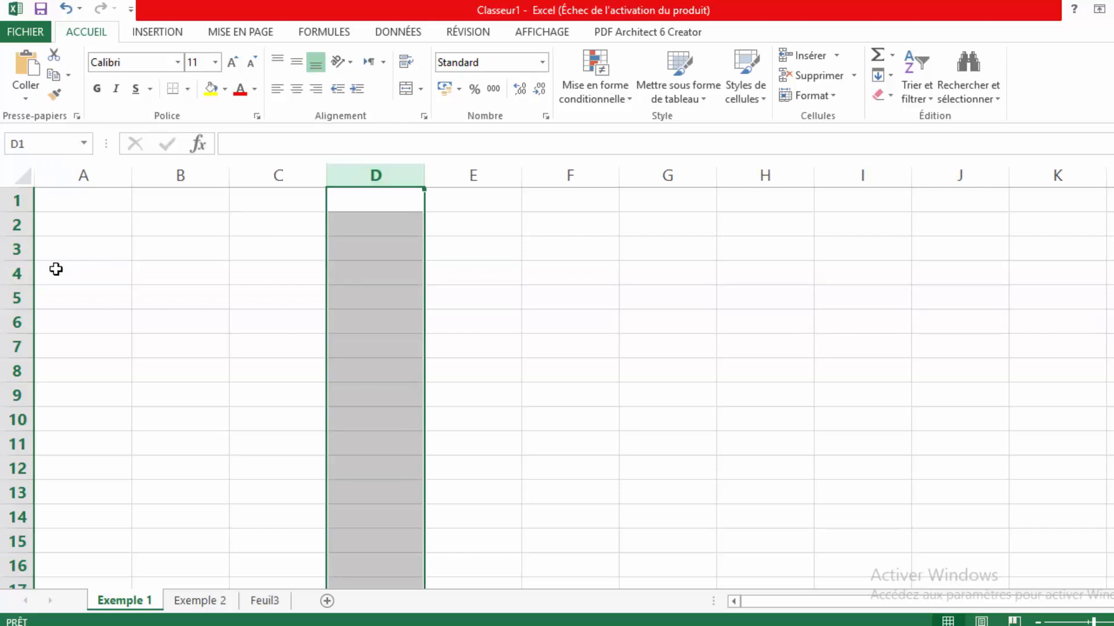
{"action": "left_click", "coordinate": [23, 272]}
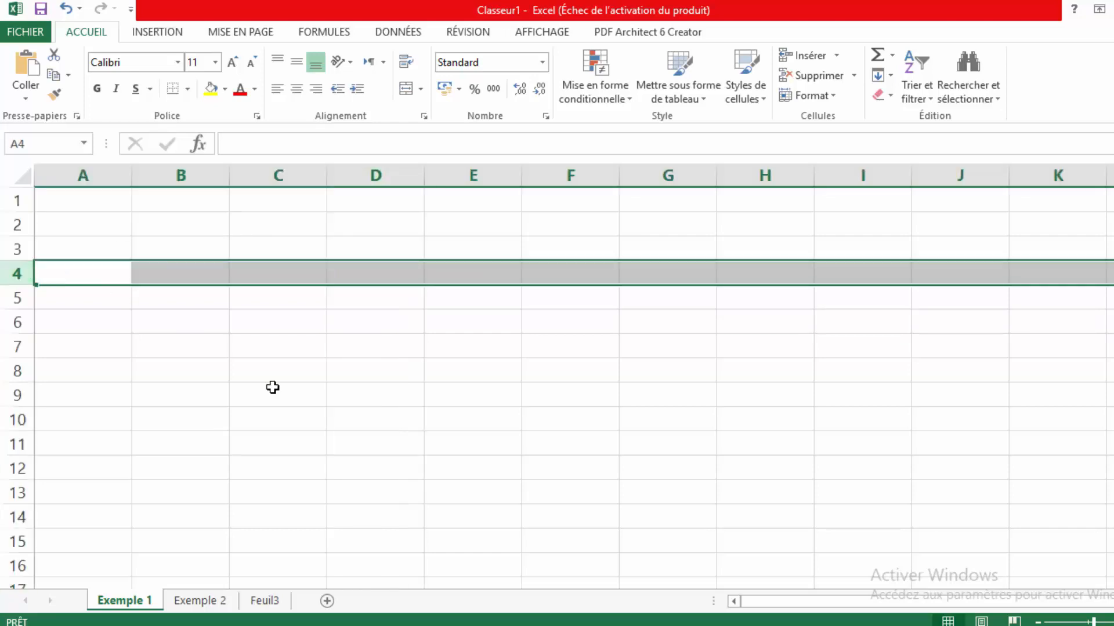
{"action": "left_click", "coordinate": [379, 274]}
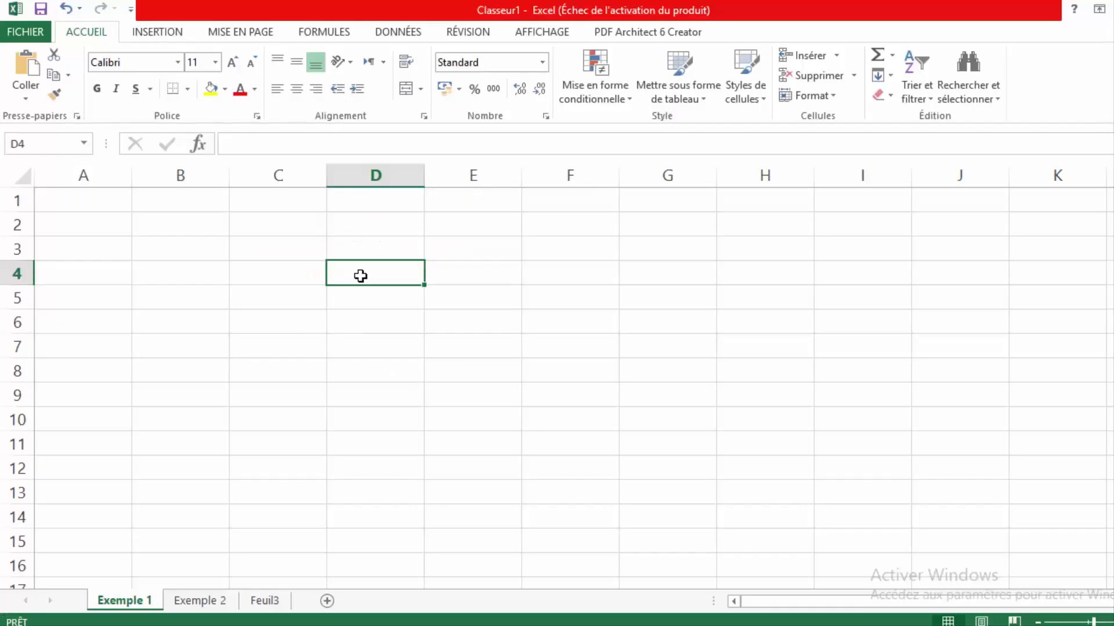
{"action": "double_click", "coordinate": [362, 277]}
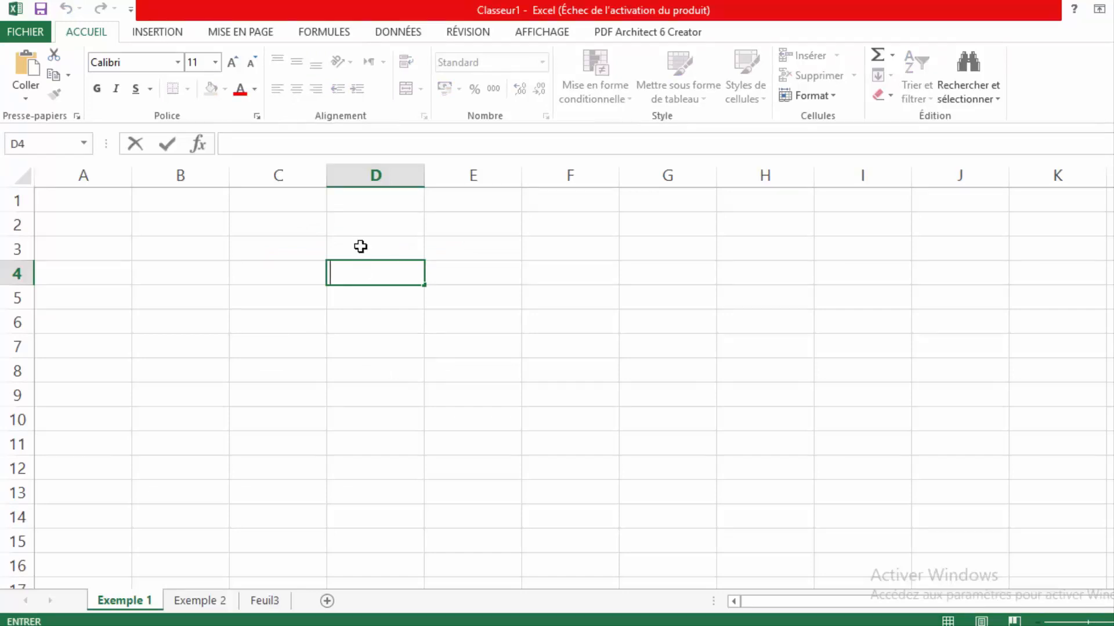
{"action": "left_click", "coordinate": [278, 254]}
{"action": "left_click", "coordinate": [383, 241]}
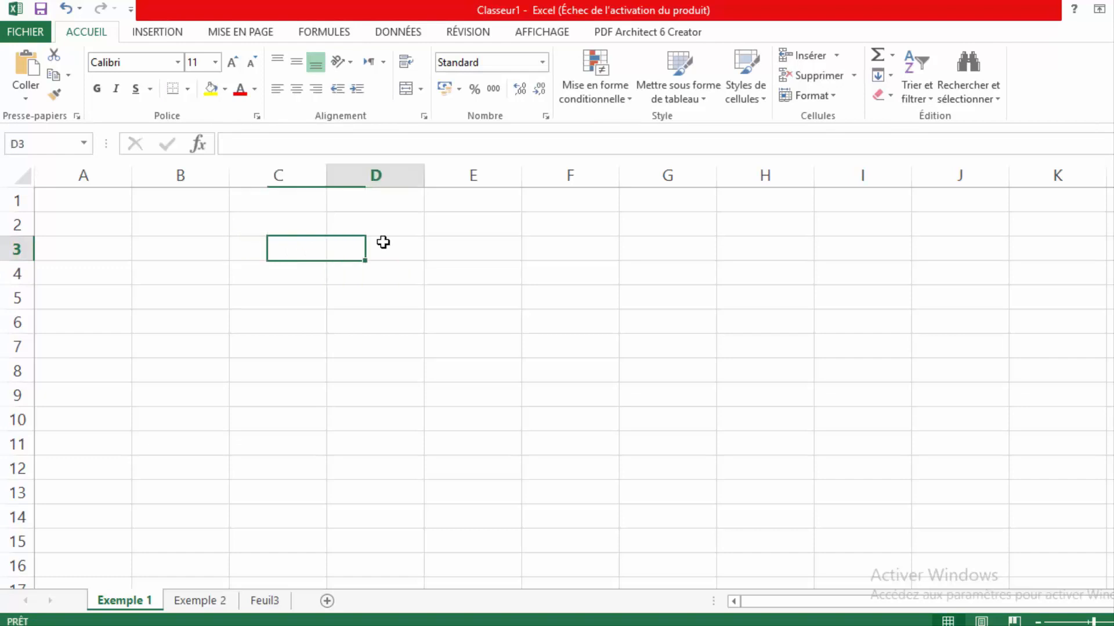
{"action": "left_click", "coordinate": [471, 243]}
{"action": "left_click", "coordinate": [565, 244]}
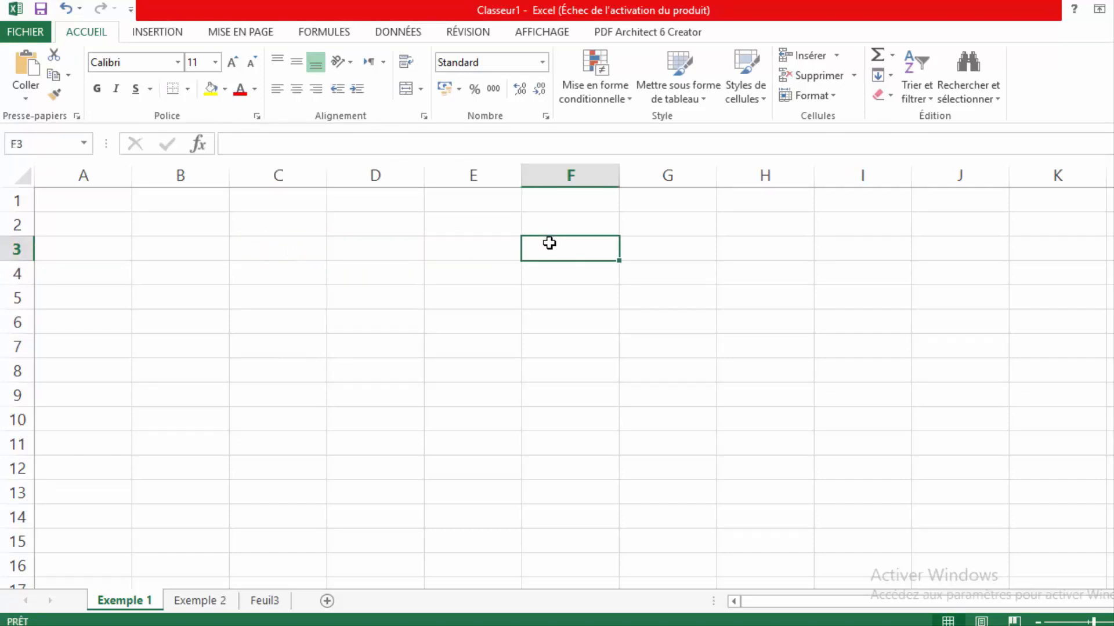
{"action": "left_click", "coordinate": [452, 244]}
{"action": "left_click", "coordinate": [379, 246]}
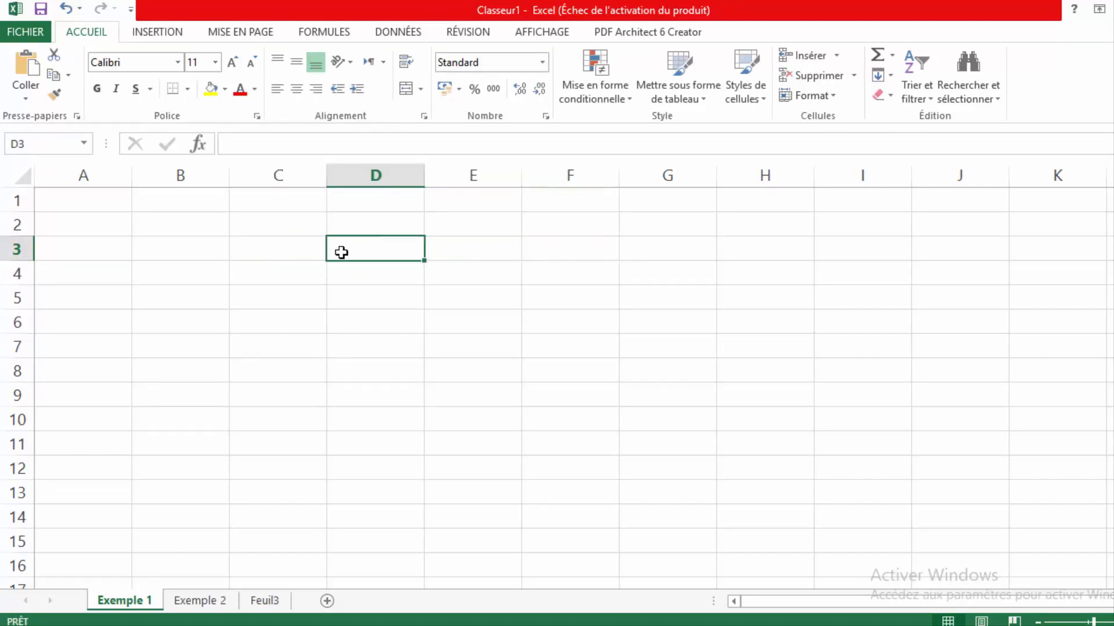
{"action": "left_click", "coordinate": [257, 246]}
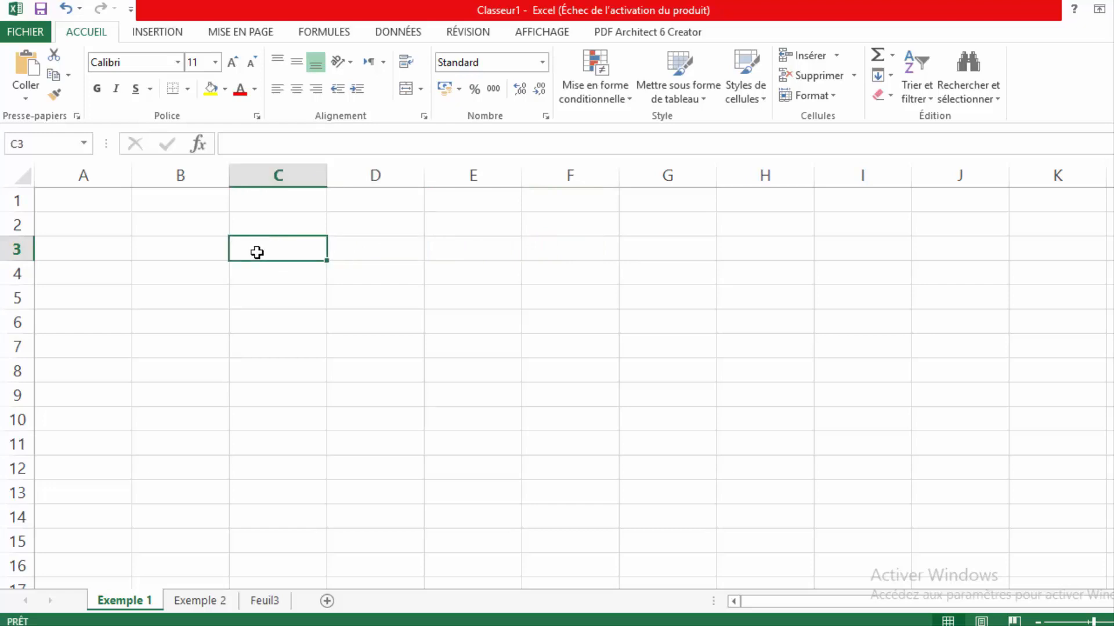
{"action": "left_click", "coordinate": [256, 273]}
{"action": "left_click", "coordinate": [264, 305]}
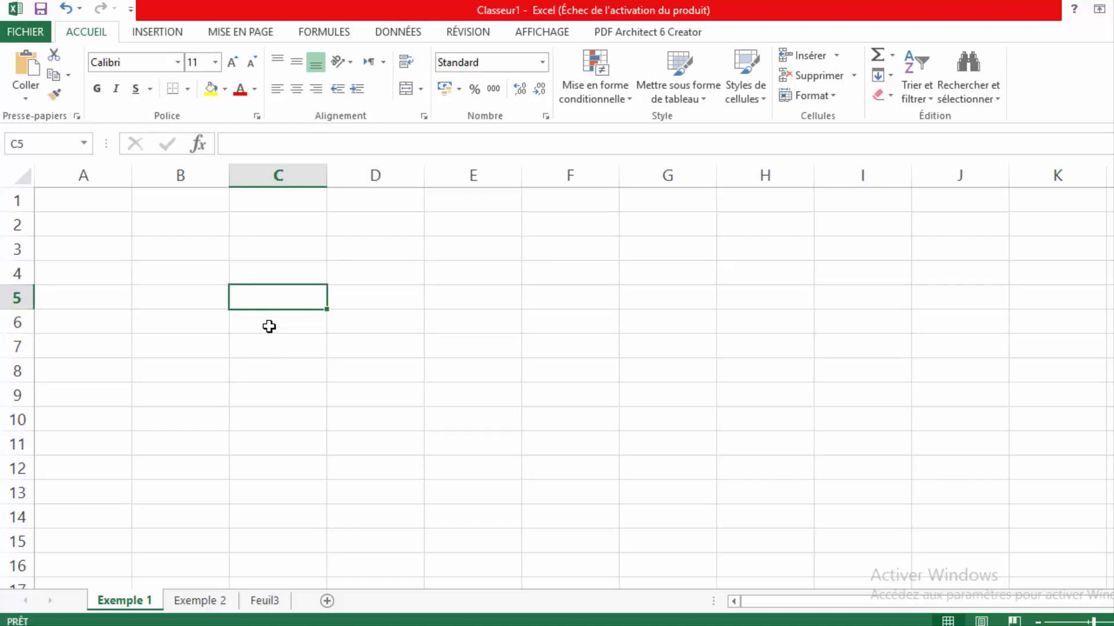
{"action": "left_click", "coordinate": [269, 327]}
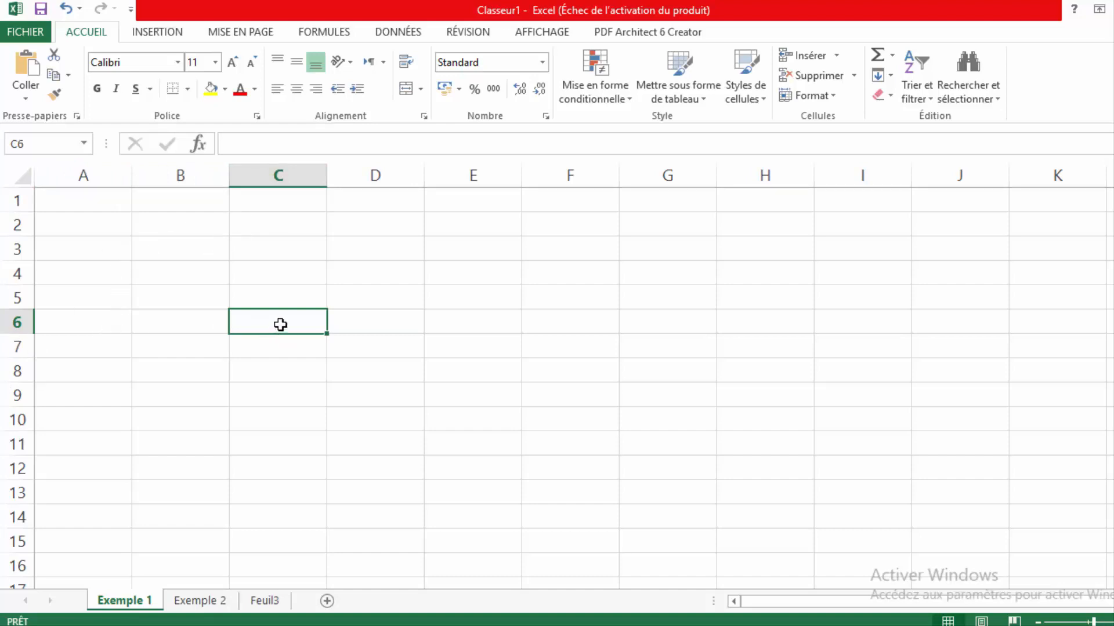
{"action": "left_click", "coordinate": [270, 294]}
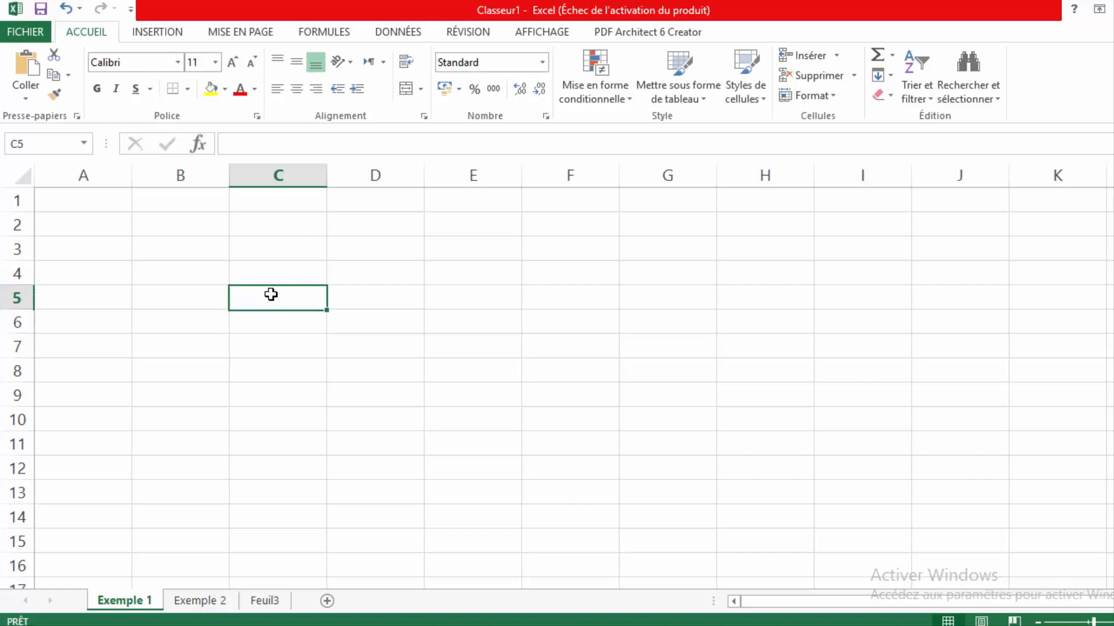
{"action": "left_click", "coordinate": [364, 301]}
{"action": "left_click", "coordinate": [364, 313]}
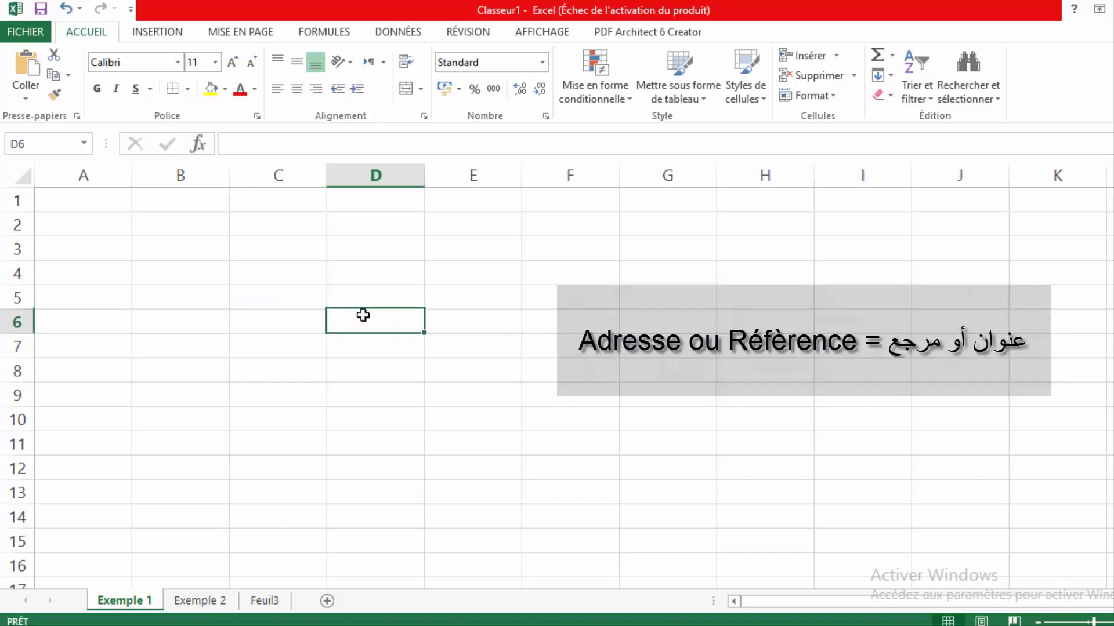
{"action": "left_click", "coordinate": [280, 303]}
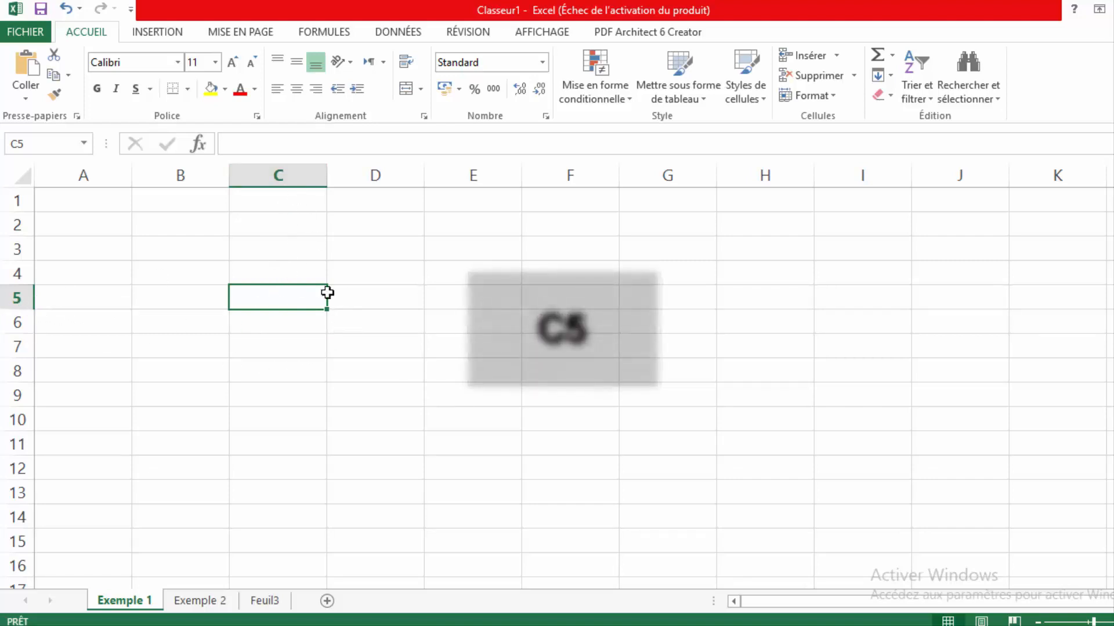
{"action": "left_click", "coordinate": [371, 371]}
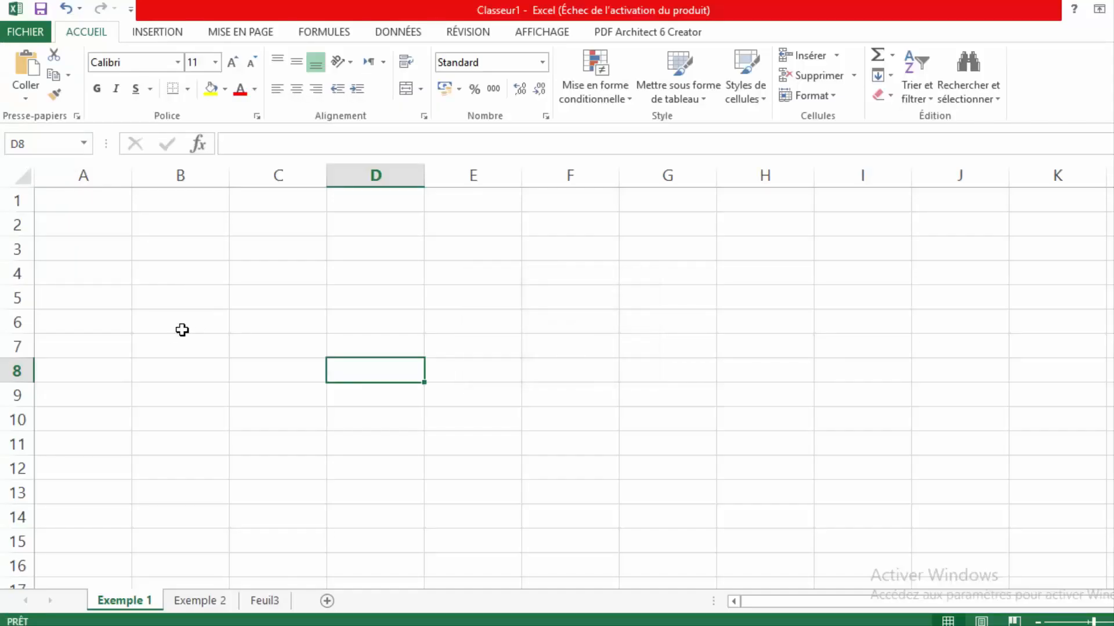
{"action": "left_click", "coordinate": [172, 350]}
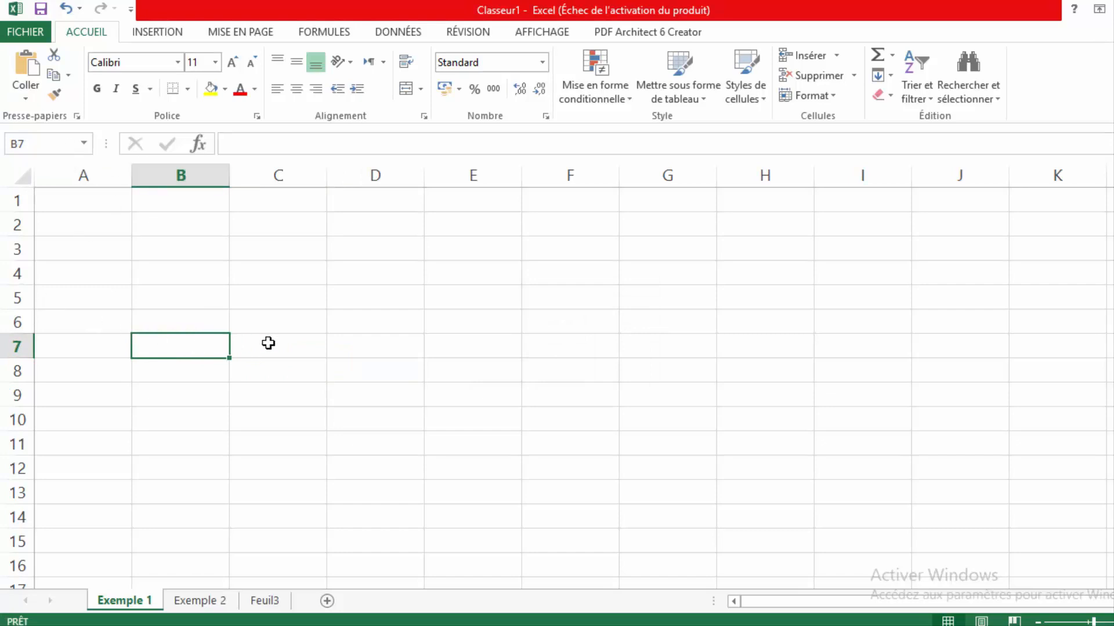
{"action": "left_click", "coordinate": [351, 345]}
{"action": "left_click", "coordinate": [477, 343]}
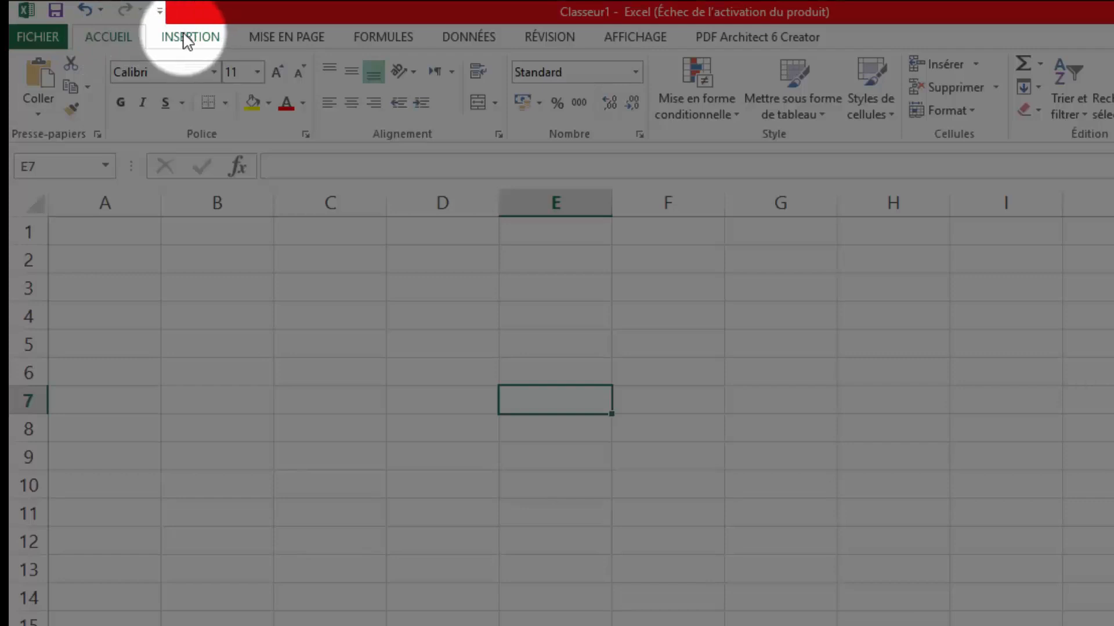
{"action": "left_click", "coordinate": [186, 37]}
{"action": "left_click", "coordinate": [107, 40]}
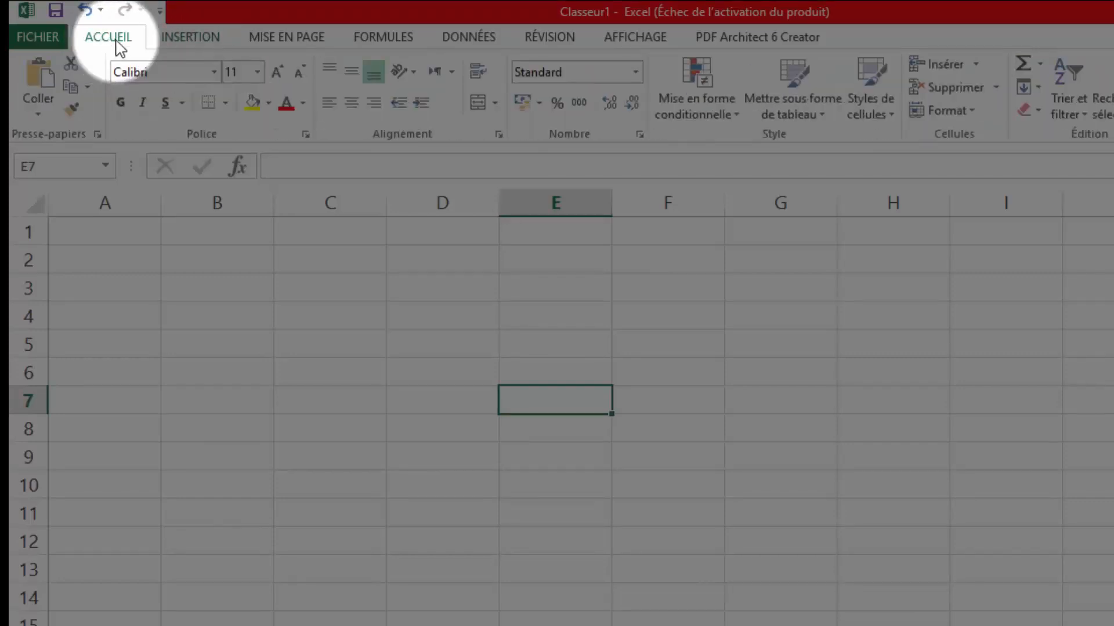
{"action": "left_click", "coordinate": [181, 41]}
{"action": "left_click", "coordinate": [271, 40]}
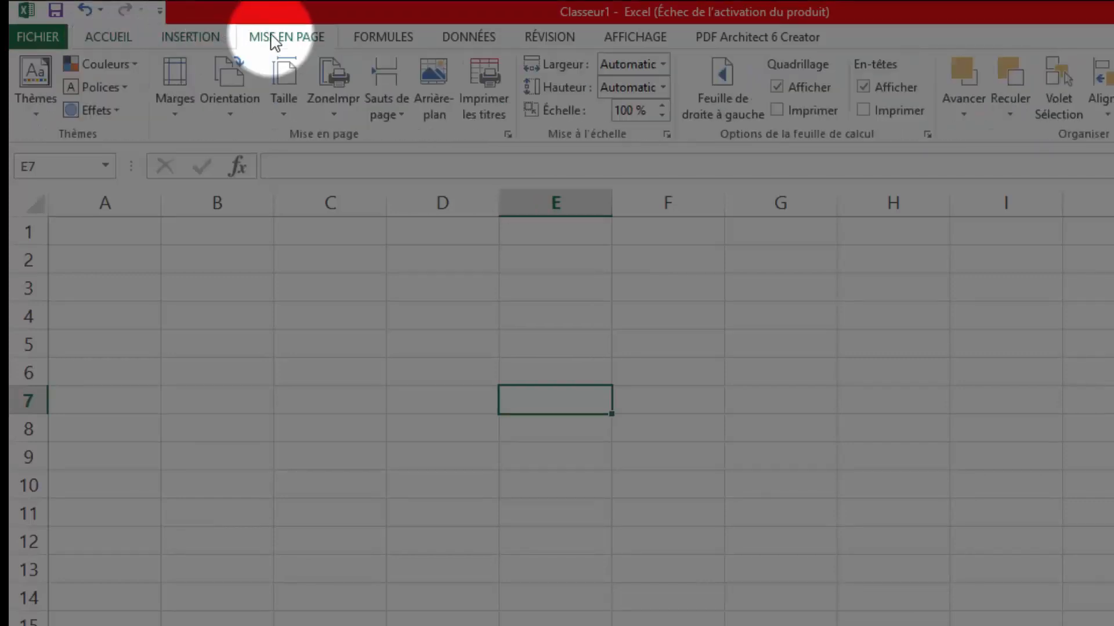
{"action": "left_click", "coordinate": [384, 38]}
{"action": "left_click", "coordinate": [468, 39]}
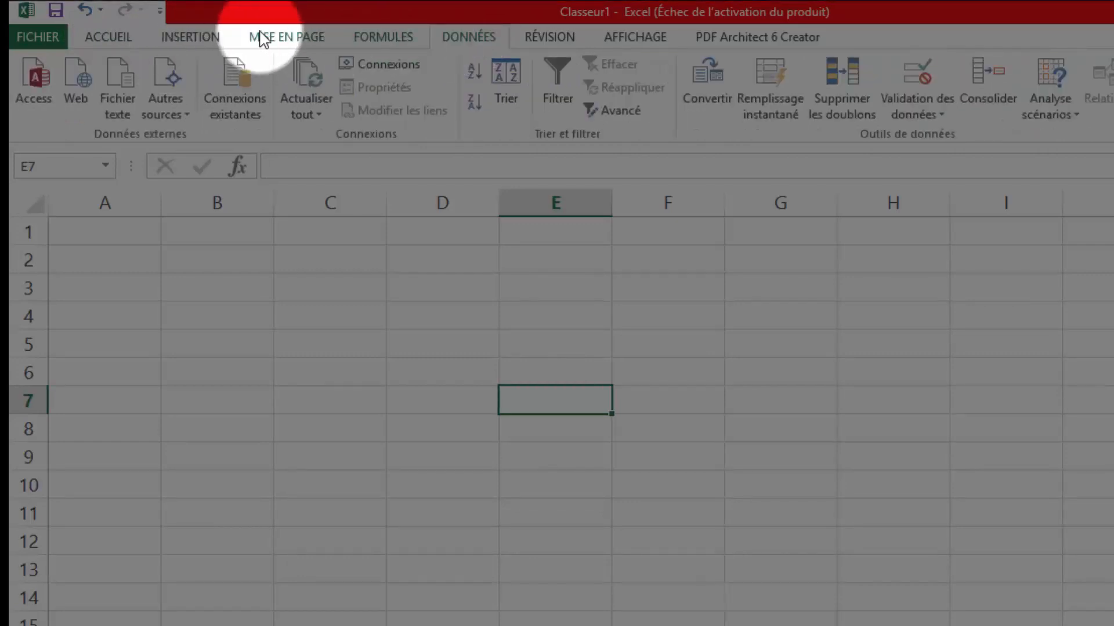
{"action": "left_click", "coordinate": [108, 43]}
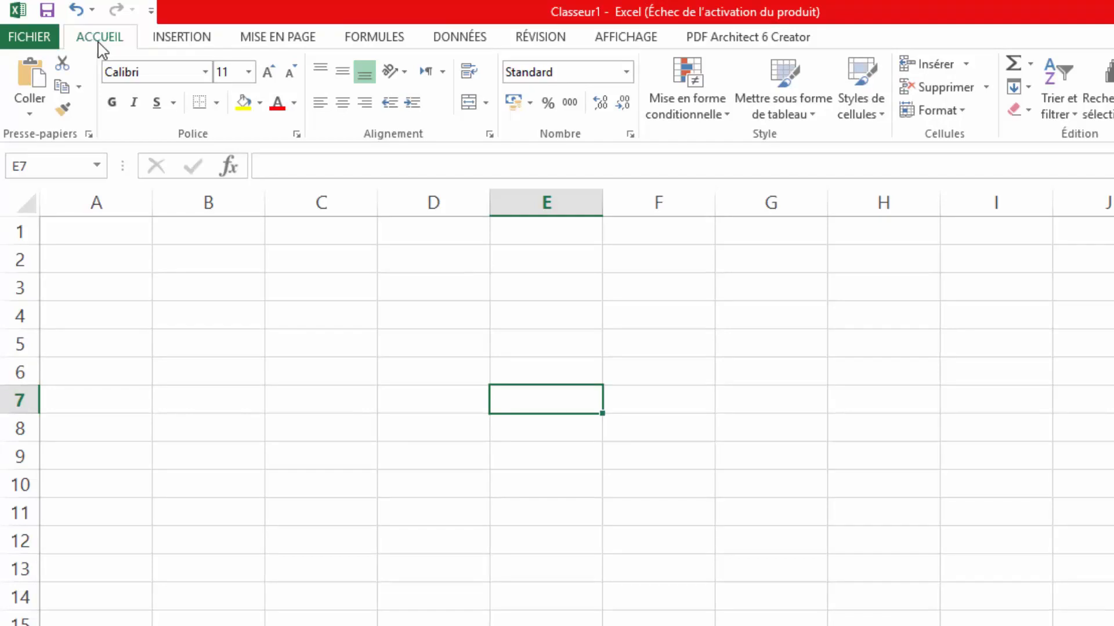
- Type a person's full name into cell E7 and confirm the entry
{"action": "double_click", "coordinate": [502, 402]}
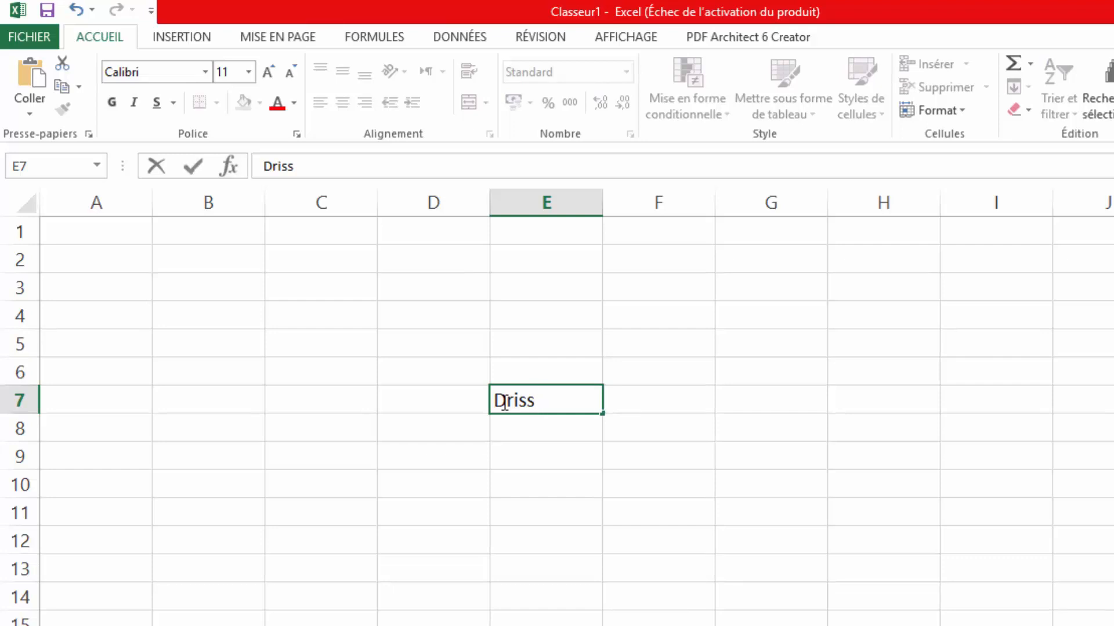
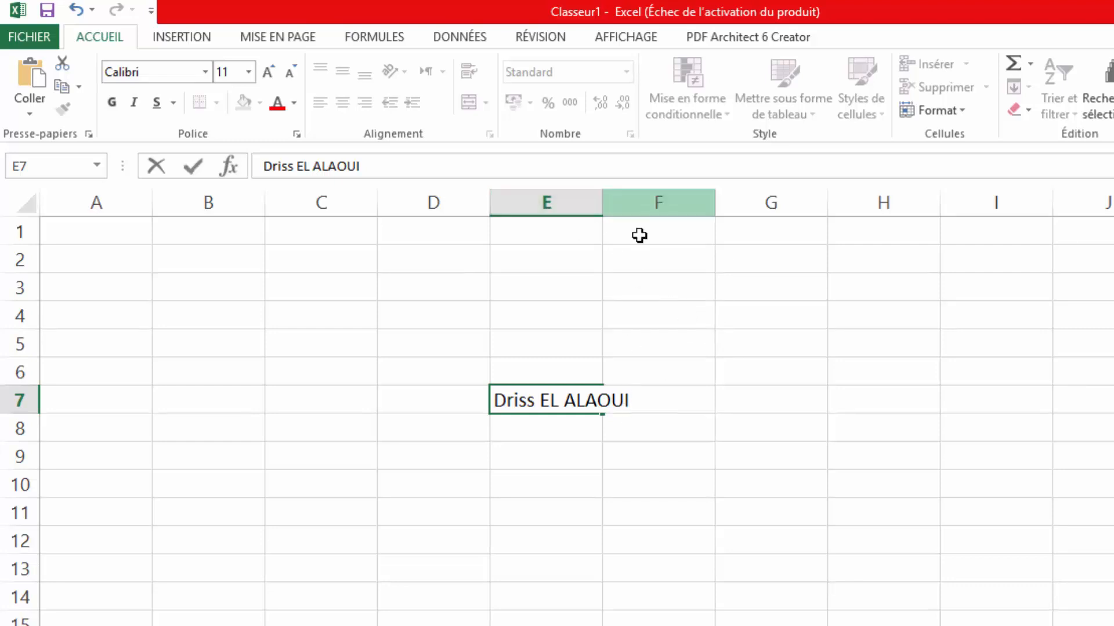
{"action": "left_click", "coordinate": [636, 278]}
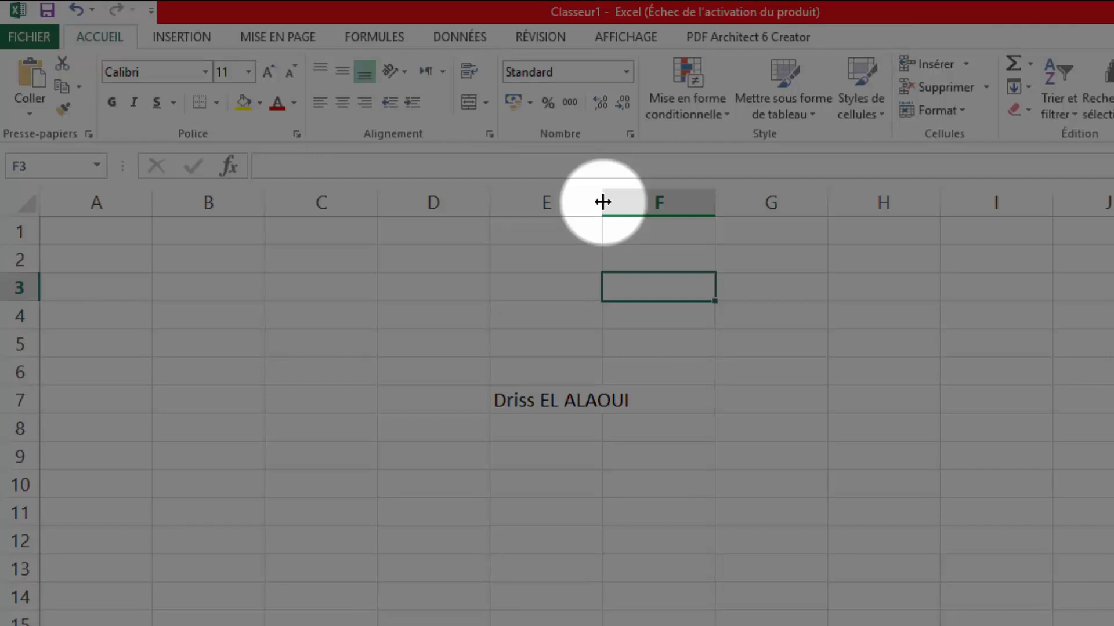
- Widen column E to about 14,14 so the name in E7 fits
{"action": "left_click_drag", "start_coordinate": [603, 200], "coordinate": [637, 201]}
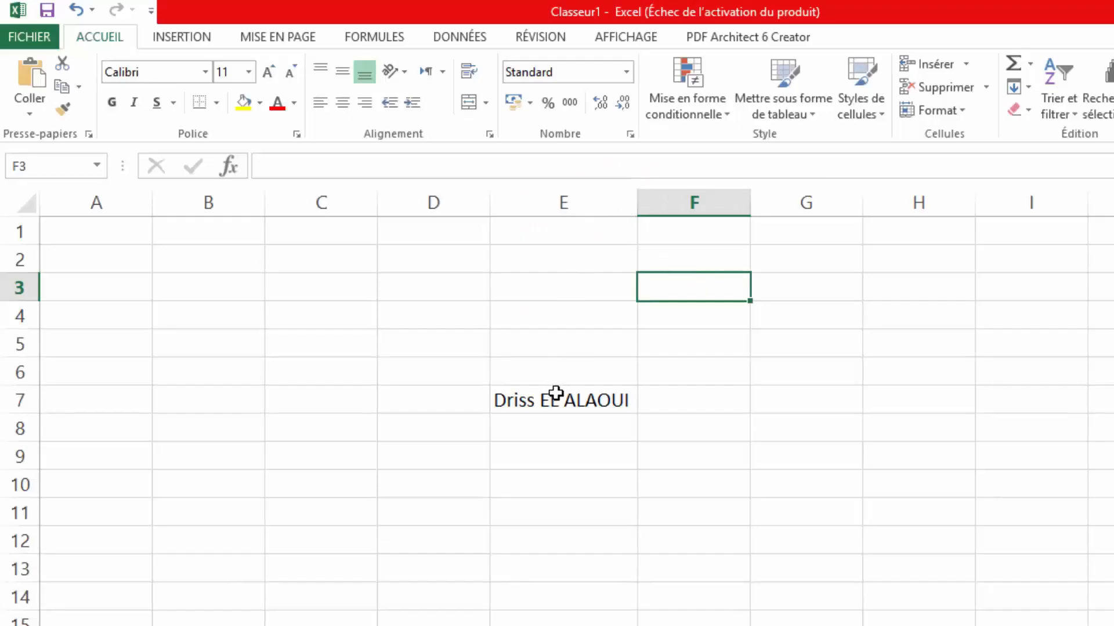
{"action": "left_click", "coordinate": [555, 399]}
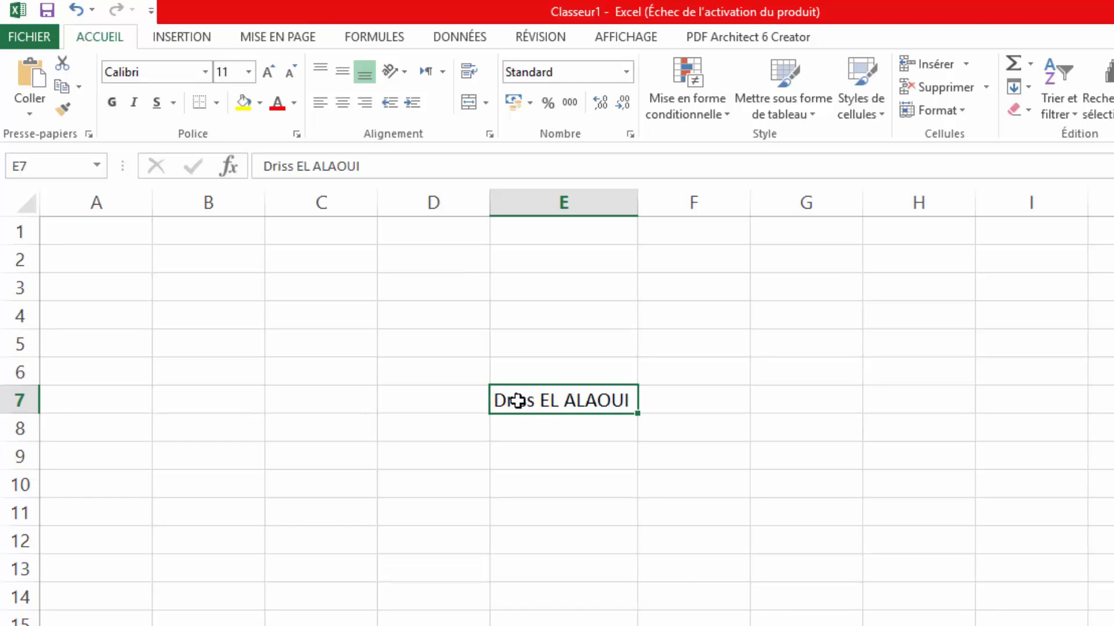
- Format the name in E7 as red, bold and italic
{"action": "left_click", "coordinate": [280, 110]}
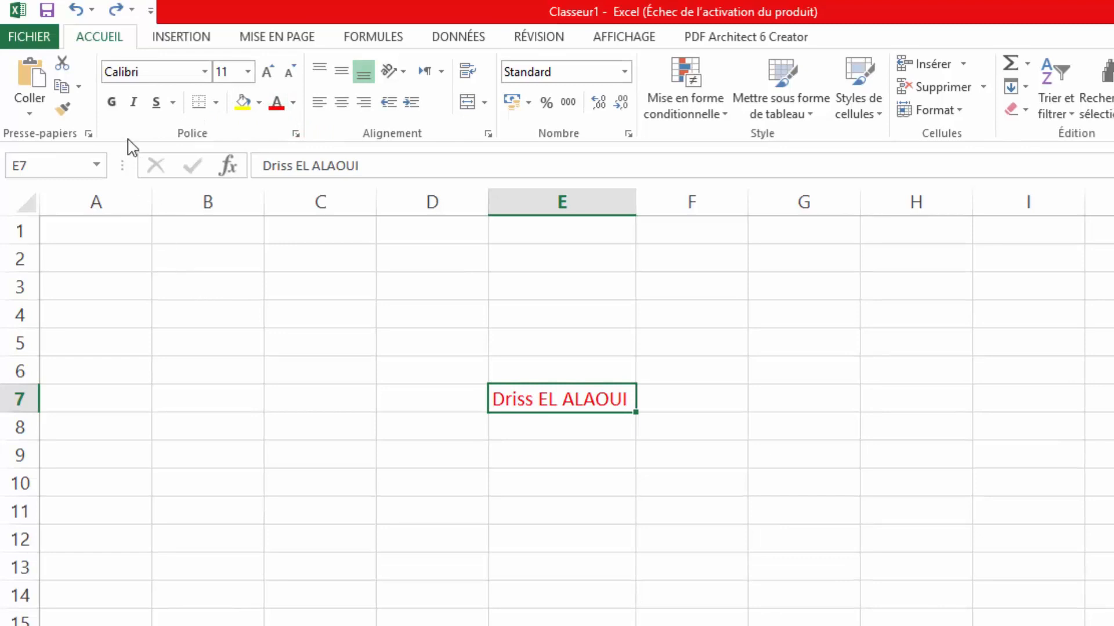
{"action": "left_click", "coordinate": [113, 106]}
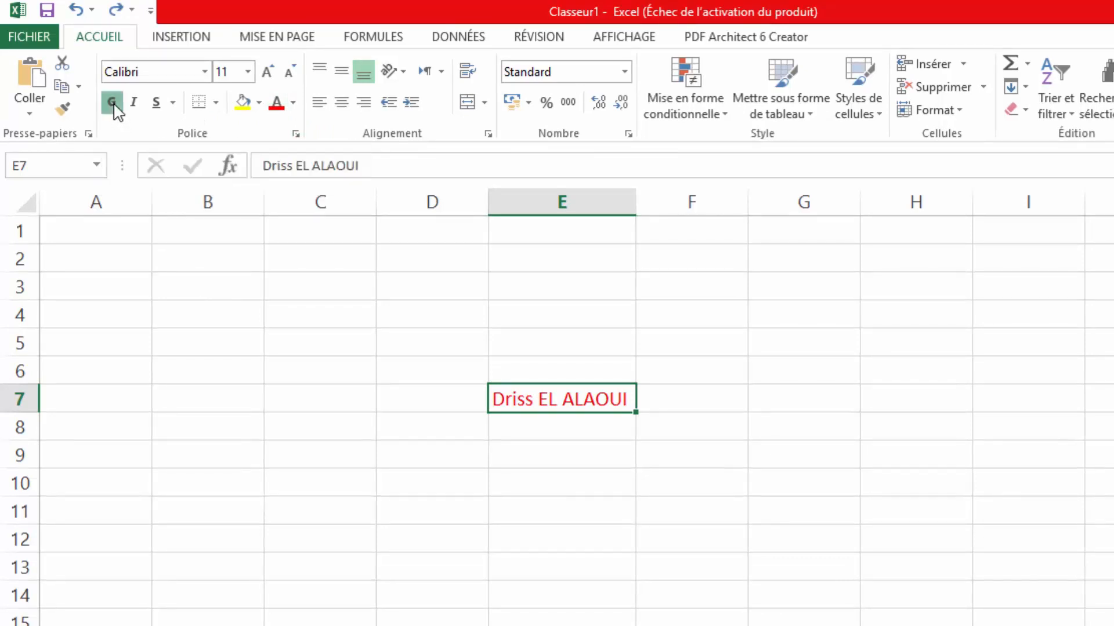
{"action": "left_click", "coordinate": [140, 112]}
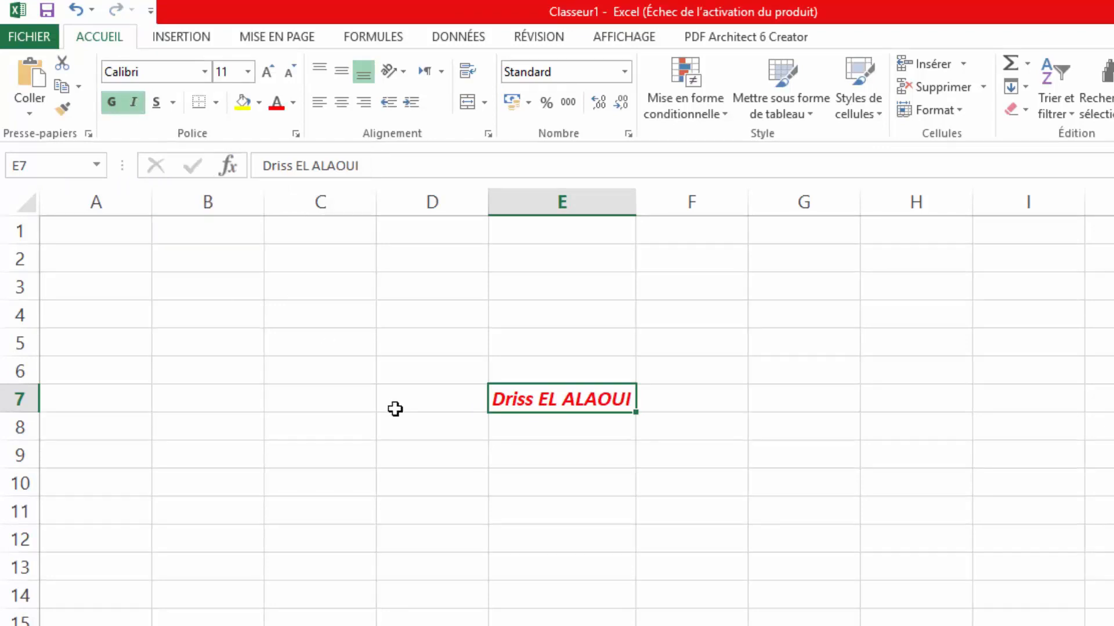
{"action": "left_click", "coordinate": [434, 455]}
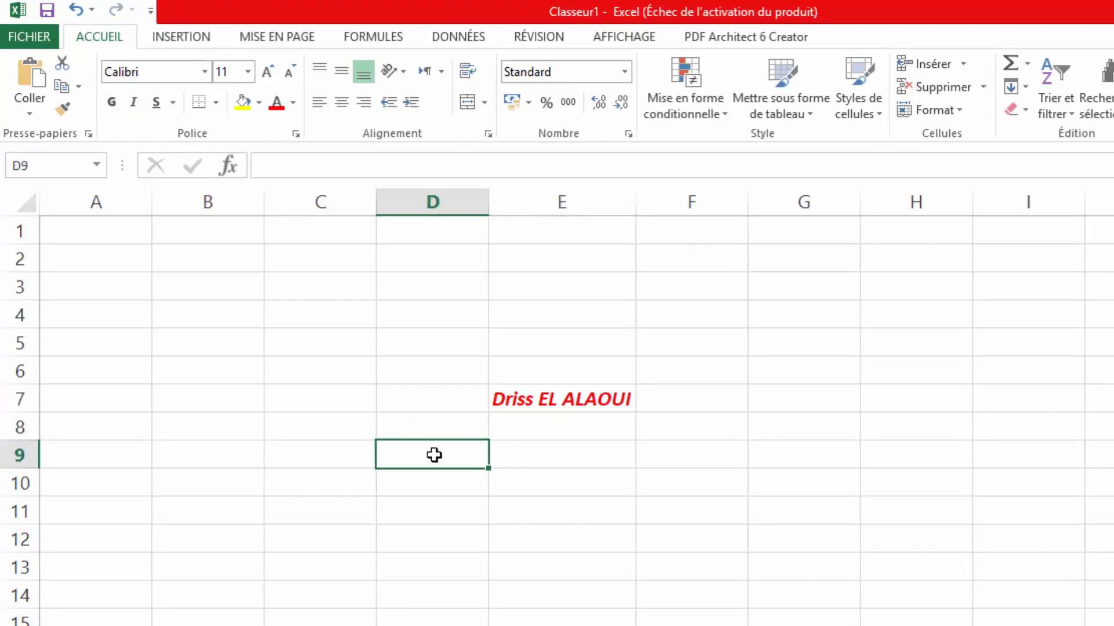
- Enter the number 50 in cell D9, correcting a mistyped 500
{"action": "type", "text": "50"}
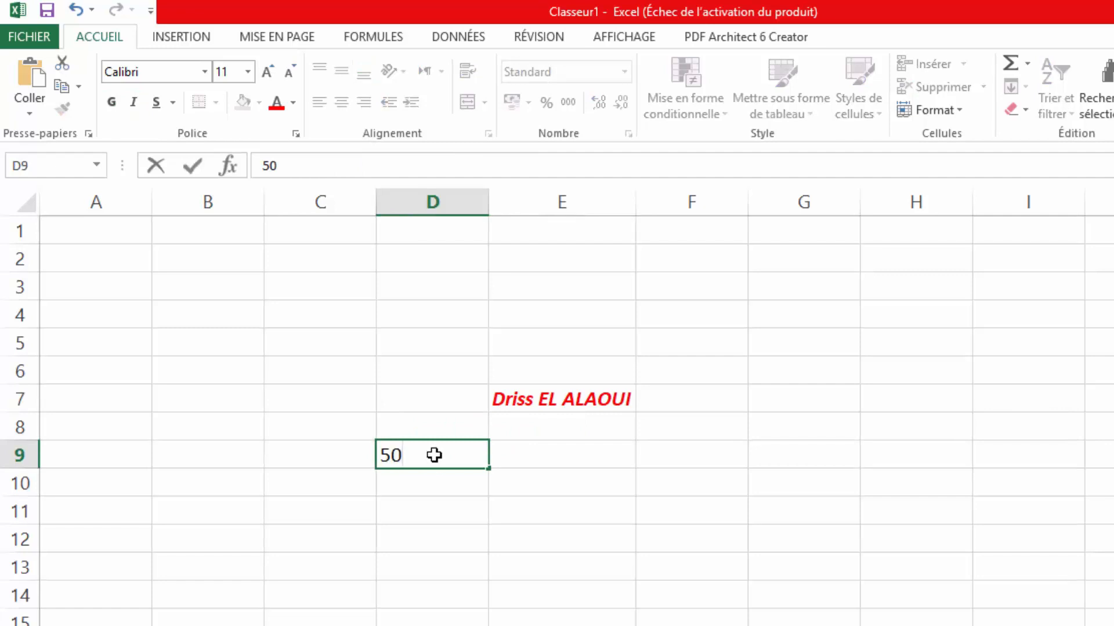
{"action": "type", "text": "0"}
{"action": "key", "text": "BackSpace"}
{"action": "key", "text": "Return"}
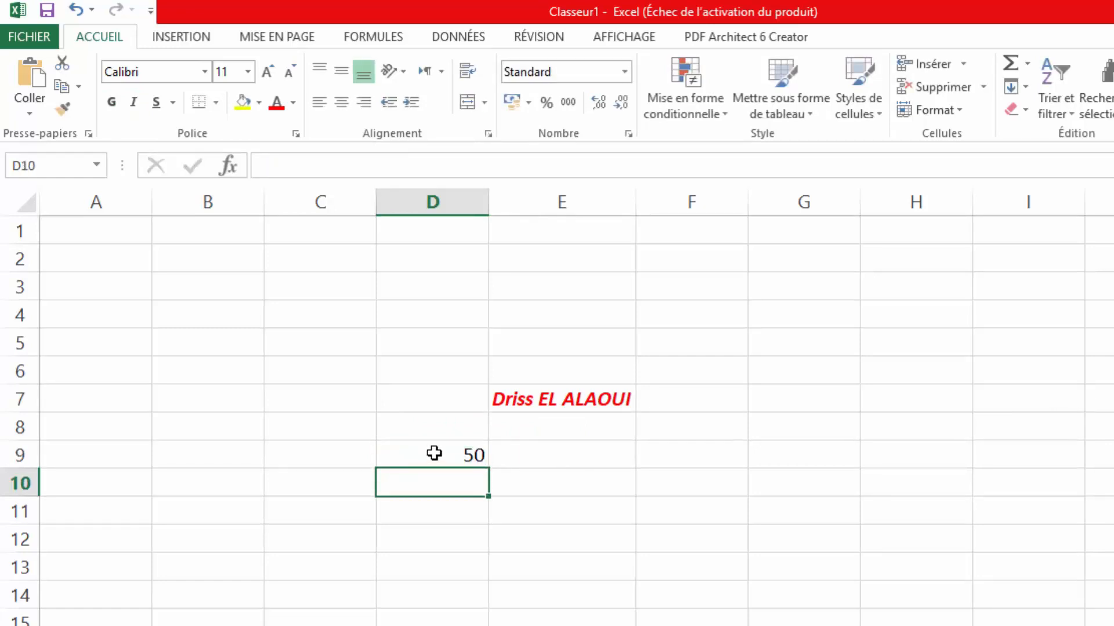
{"action": "left_click", "coordinate": [439, 451]}
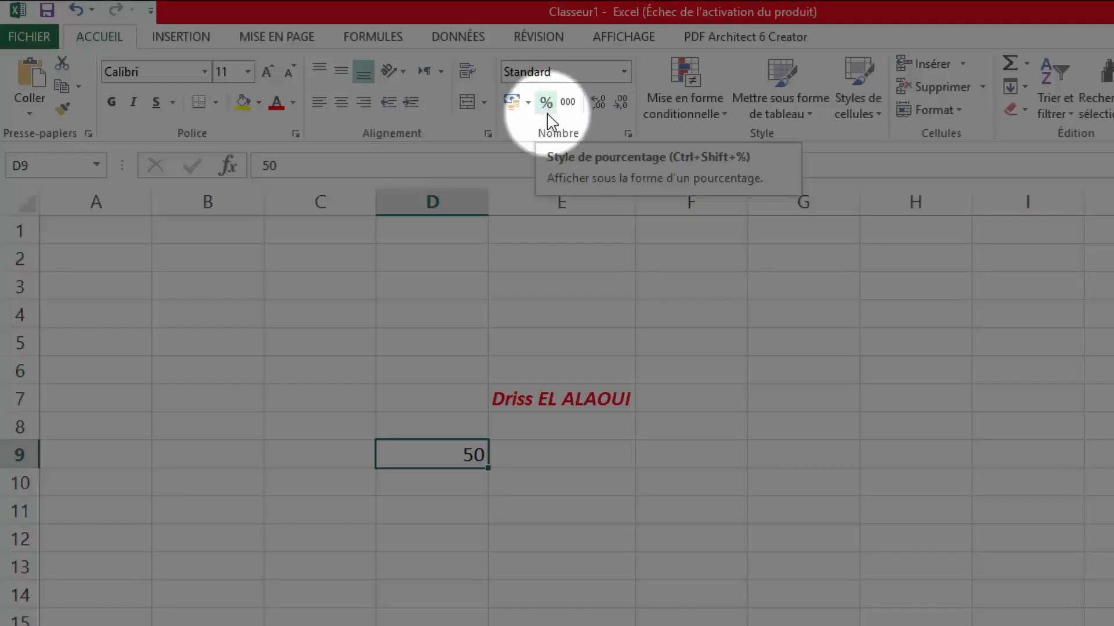
- Apply Pourcentage format to D9 and re-enter its value as 0,5 so it shows 50%
{"action": "left_click", "coordinate": [546, 102]}
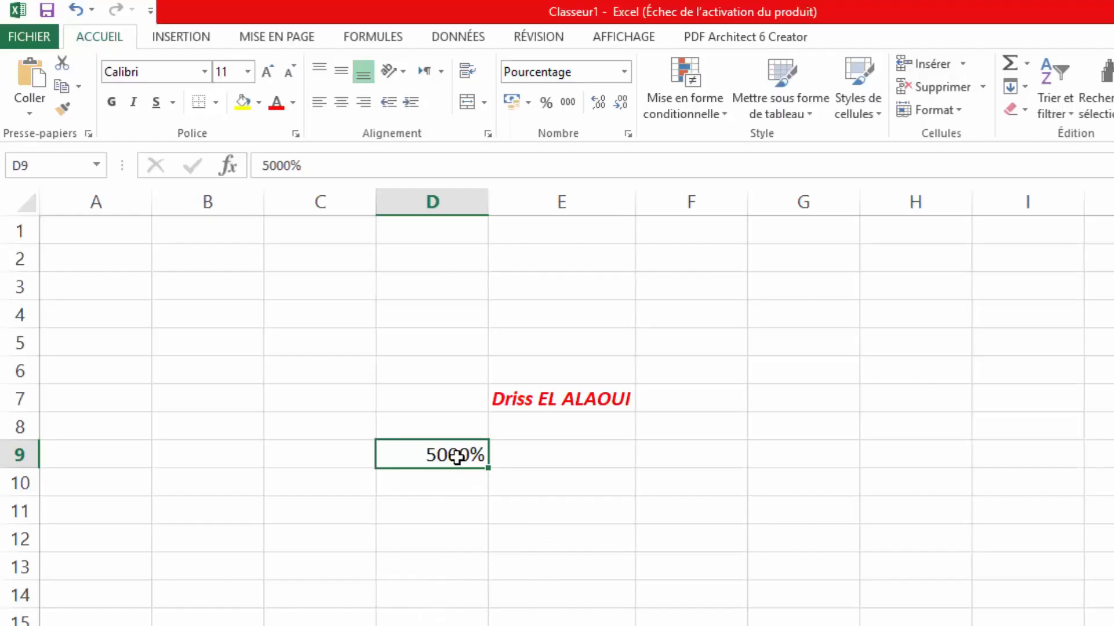
{"action": "double_click", "coordinate": [426, 458]}
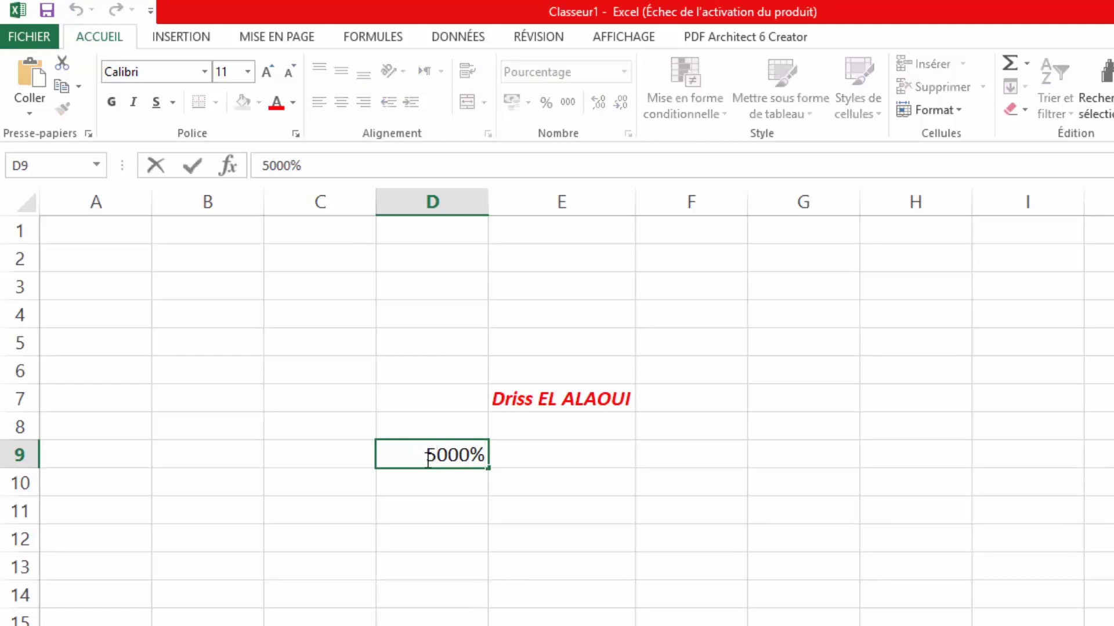
{"action": "key", "text": "BackSpace"}
{"action": "key", "text": "BackSpace"}
{"action": "key", "text": "BackSpace"}
{"action": "key", "text": "BackSpace"}
{"action": "type", "text": "0"}
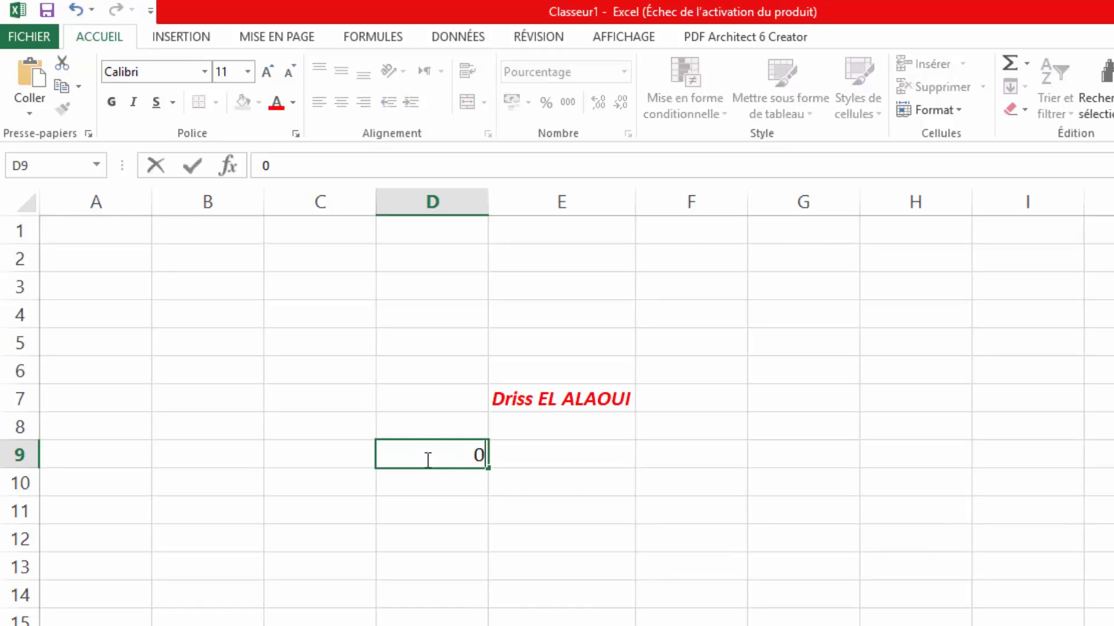
{"action": "type", "text": ",5"}
{"action": "left_click", "coordinate": [464, 492]}
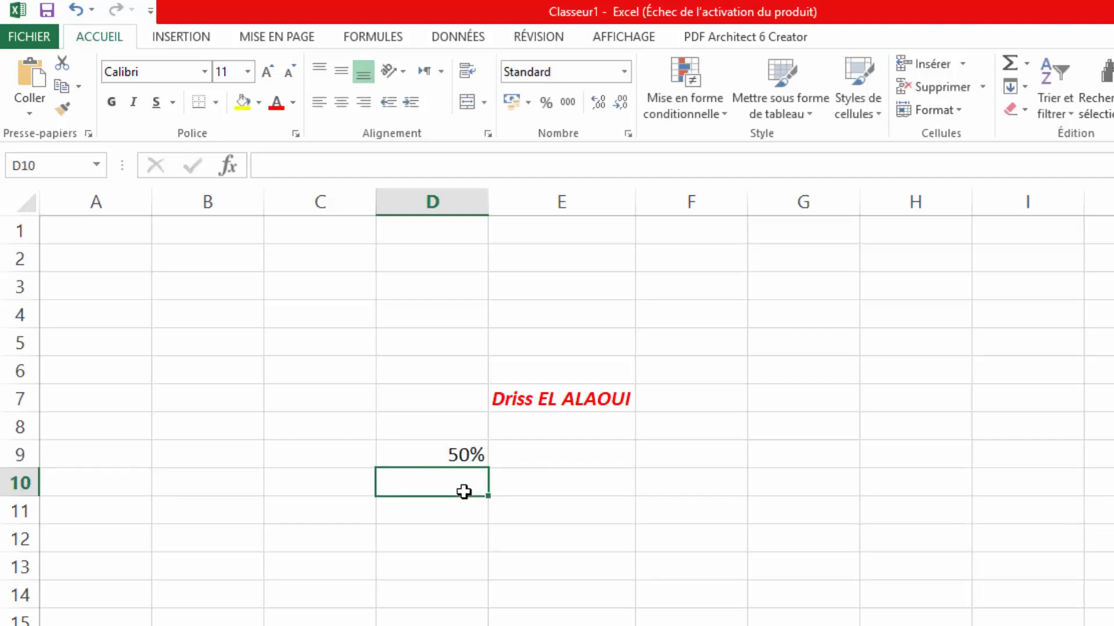
{"action": "left_click", "coordinate": [462, 453]}
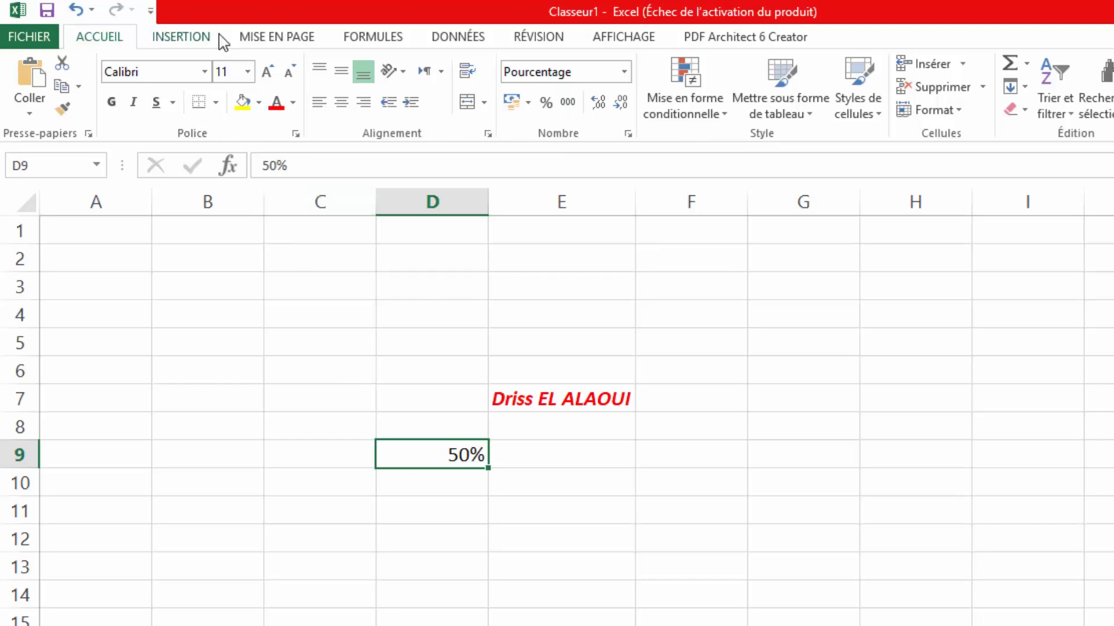
{"action": "left_click", "coordinate": [199, 40]}
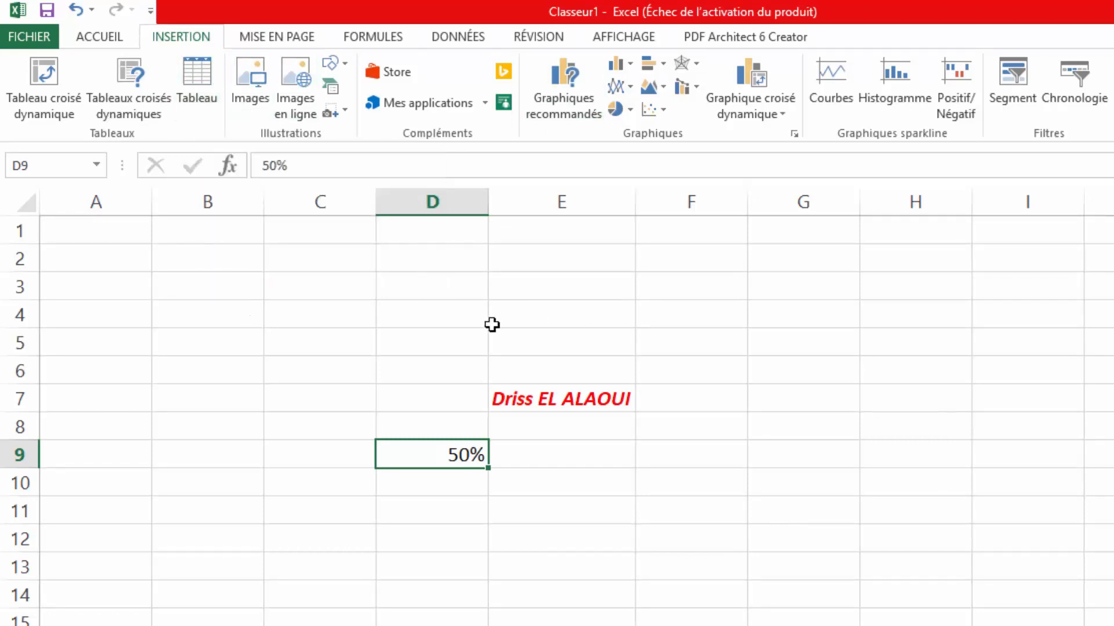
{"action": "left_click_drag", "start_coordinate": [429, 398], "coordinate": [574, 557]}
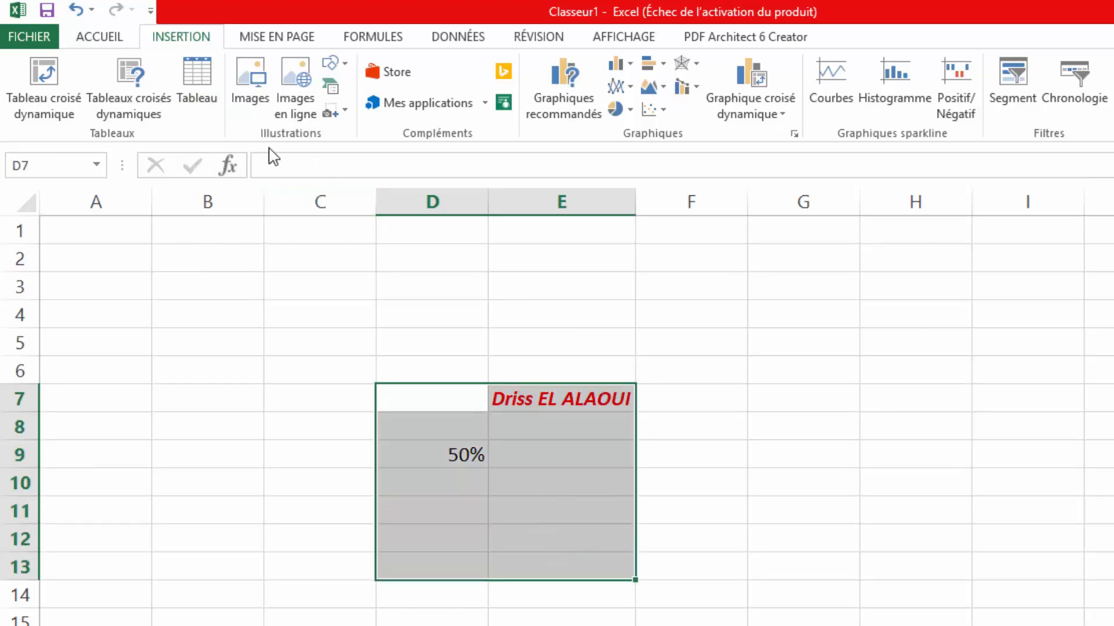
{"action": "left_click", "coordinate": [203, 93]}
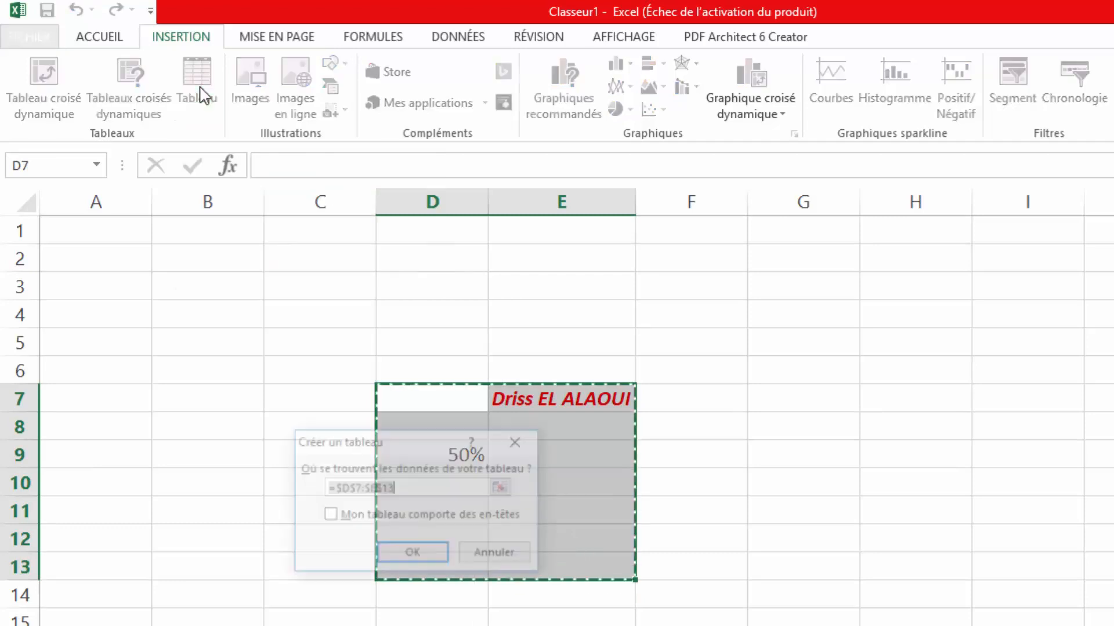
{"action": "left_click", "coordinate": [427, 549]}
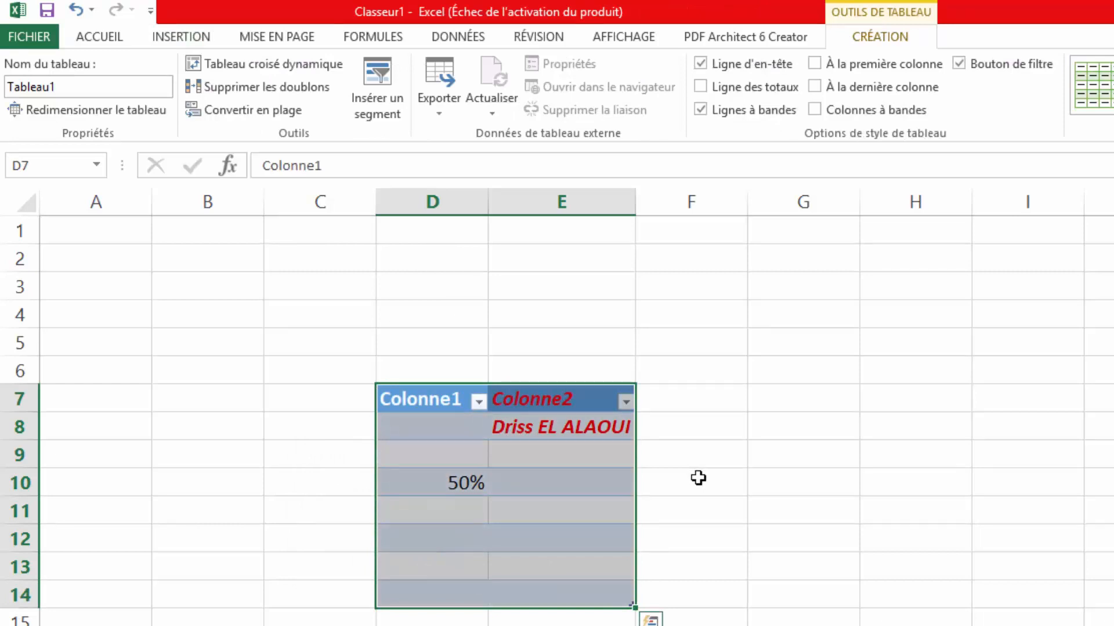
{"action": "left_click", "coordinate": [77, 10]}
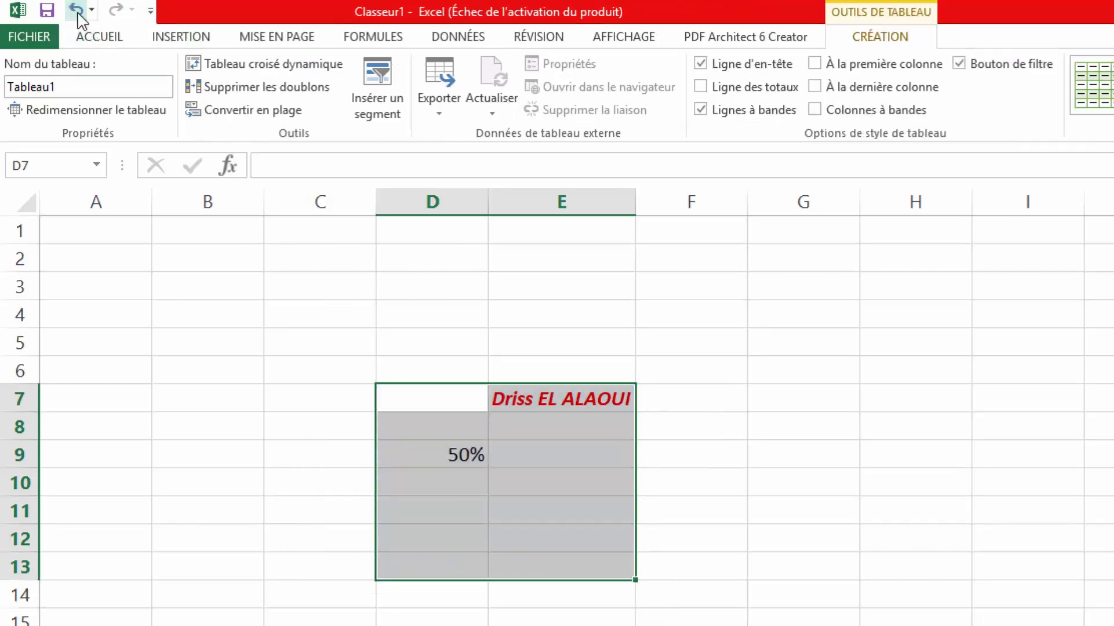
{"action": "left_click", "coordinate": [158, 38]}
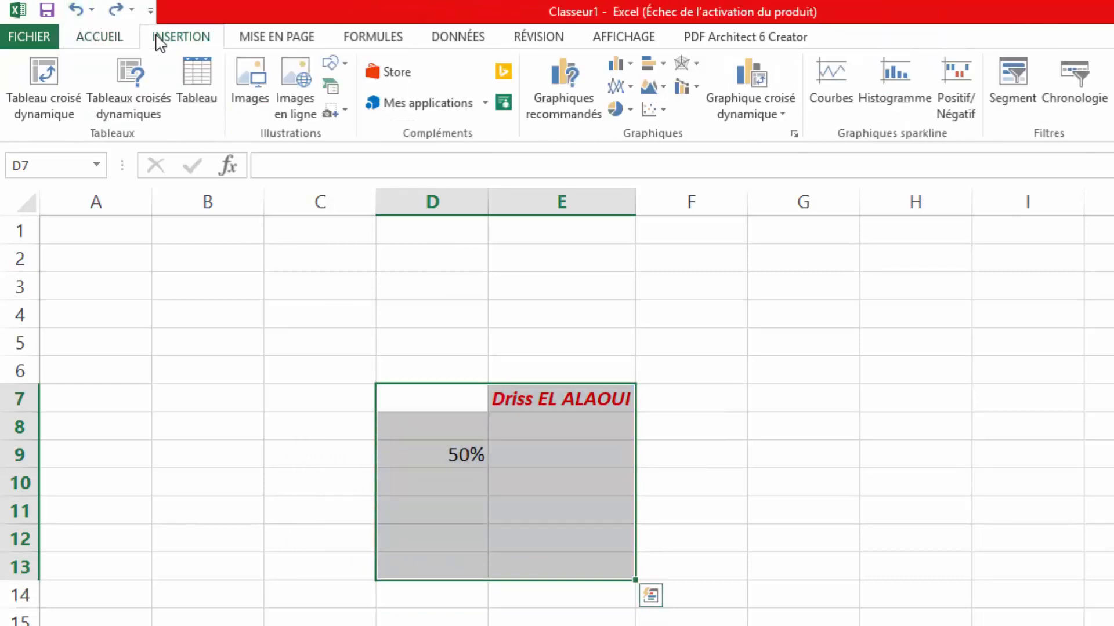
{"action": "scroll", "coordinate": [158, 38], "scroll_direction": "up", "scroll_amount": 1}
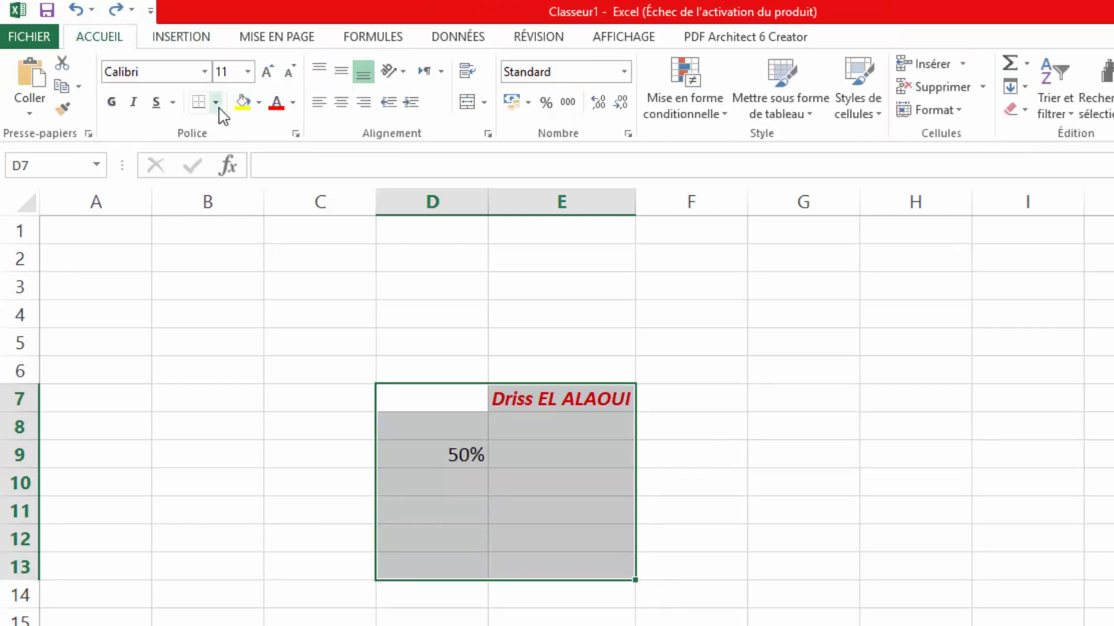
- Put Toutes les bordures on D7:E13, then select the top row D7:E7
{"action": "left_click", "coordinate": [215, 103]}
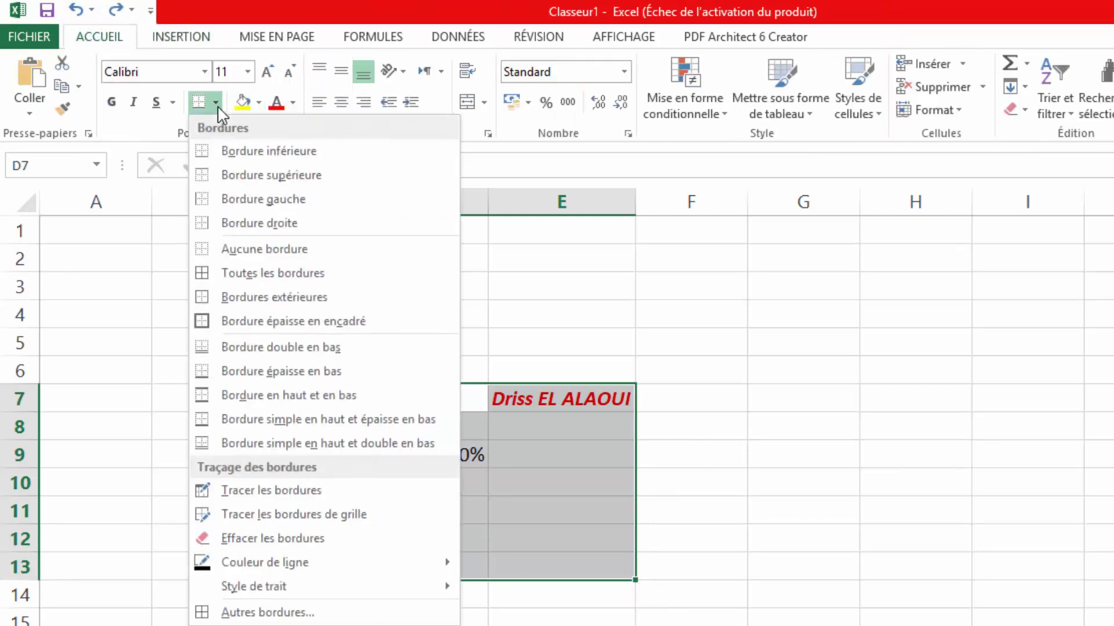
{"action": "left_click", "coordinate": [264, 275]}
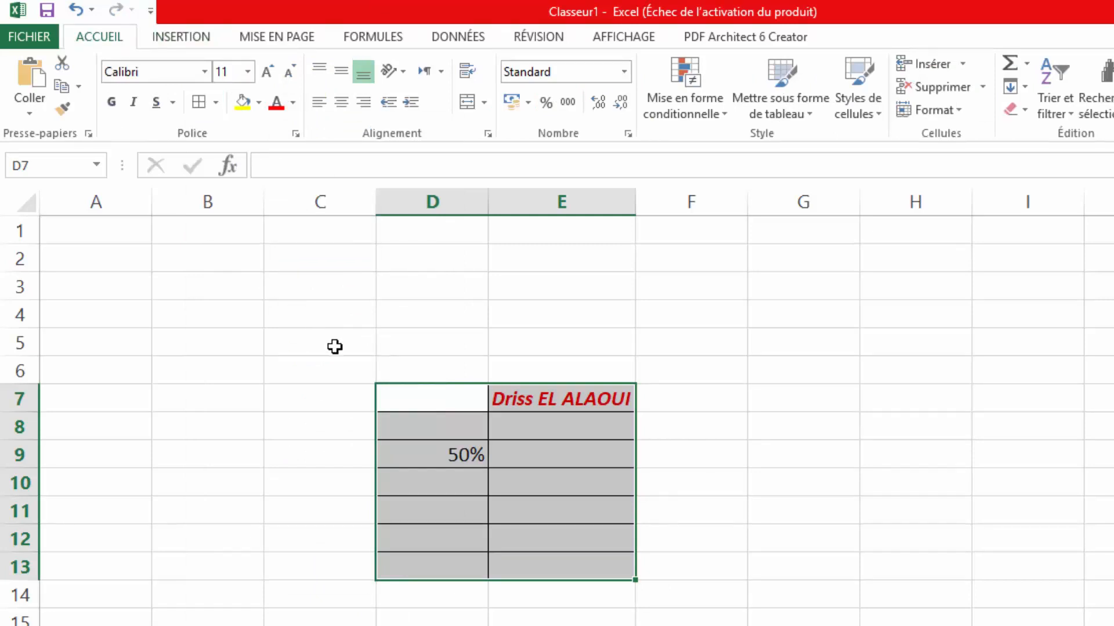
{"action": "left_click", "coordinate": [556, 337]}
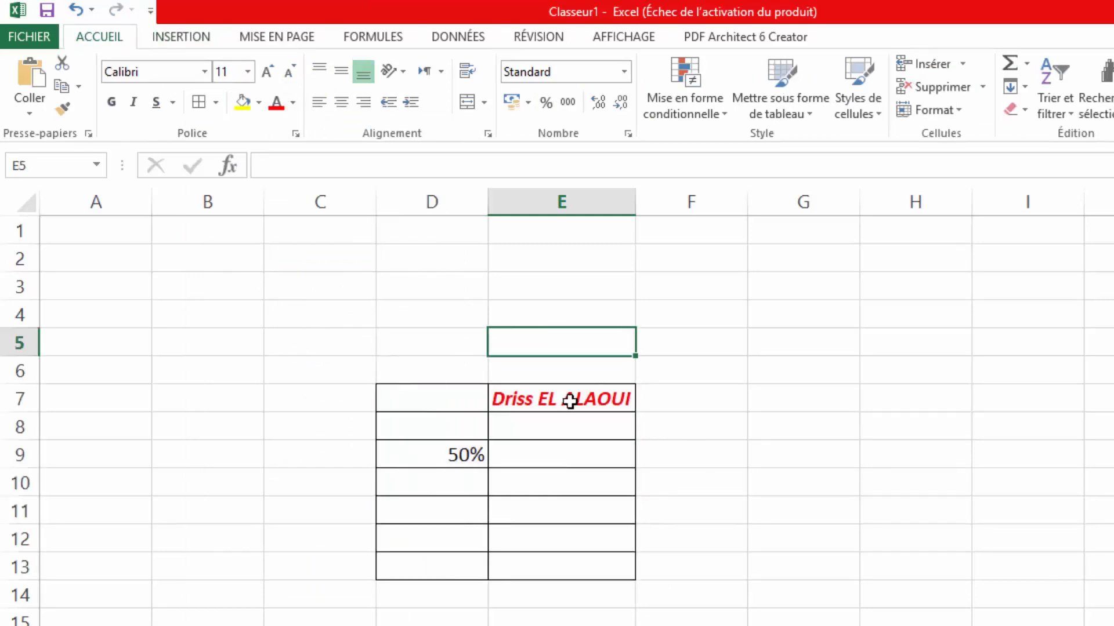
{"action": "left_click_drag", "start_coordinate": [570, 400], "coordinate": [442, 391]}
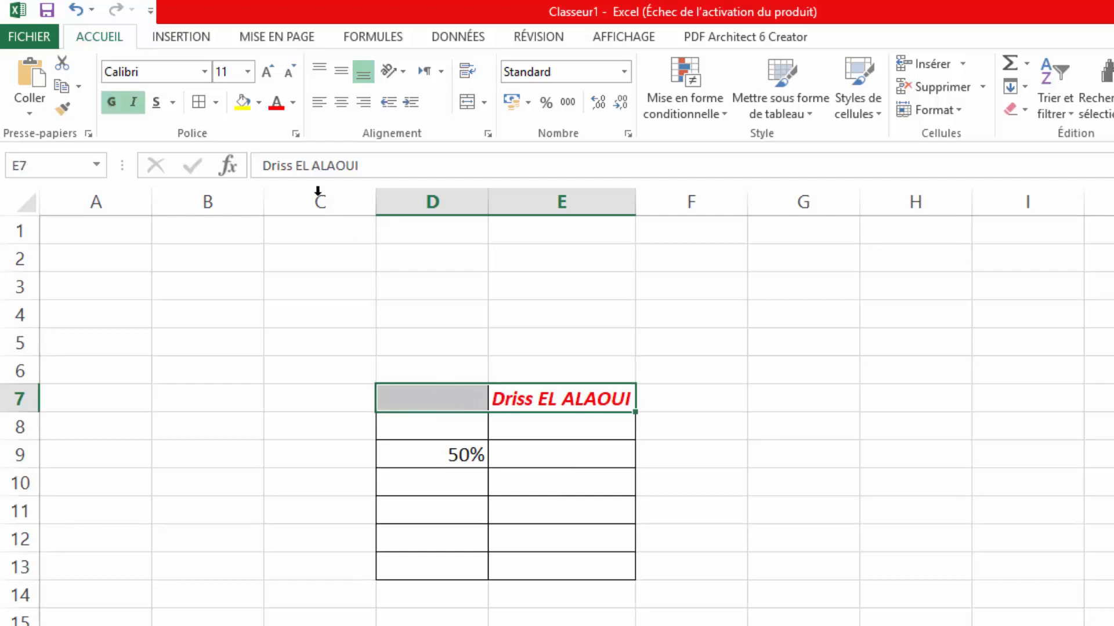
- Fill the top row D7:E7 with a light grey theme colour
{"action": "left_click", "coordinate": [259, 103]}
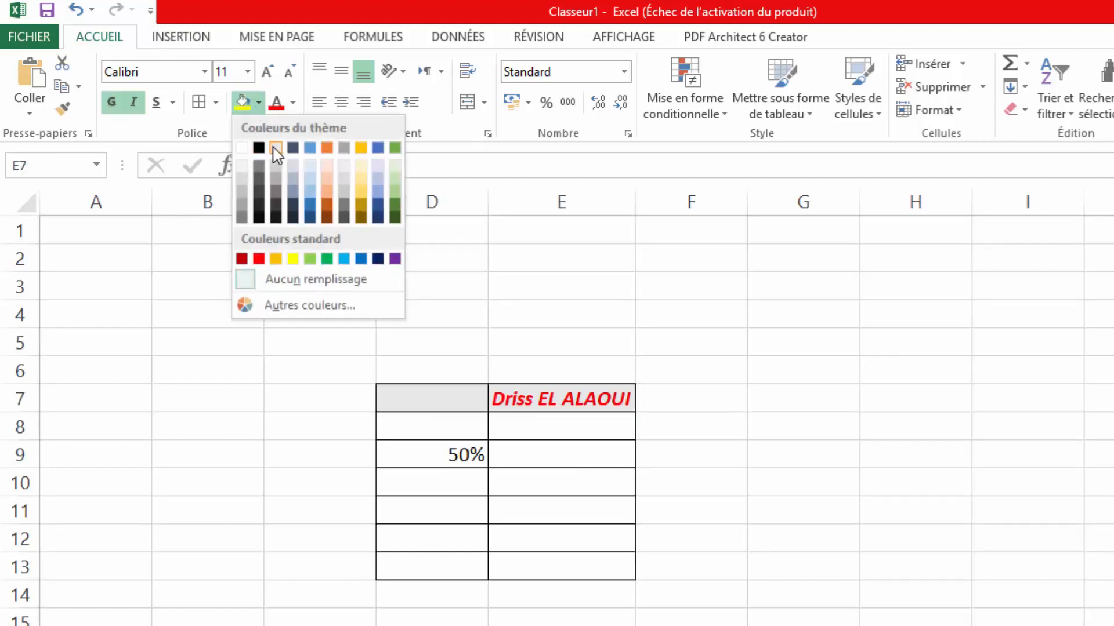
{"action": "left_click", "coordinate": [276, 152]}
{"action": "left_click", "coordinate": [254, 107]}
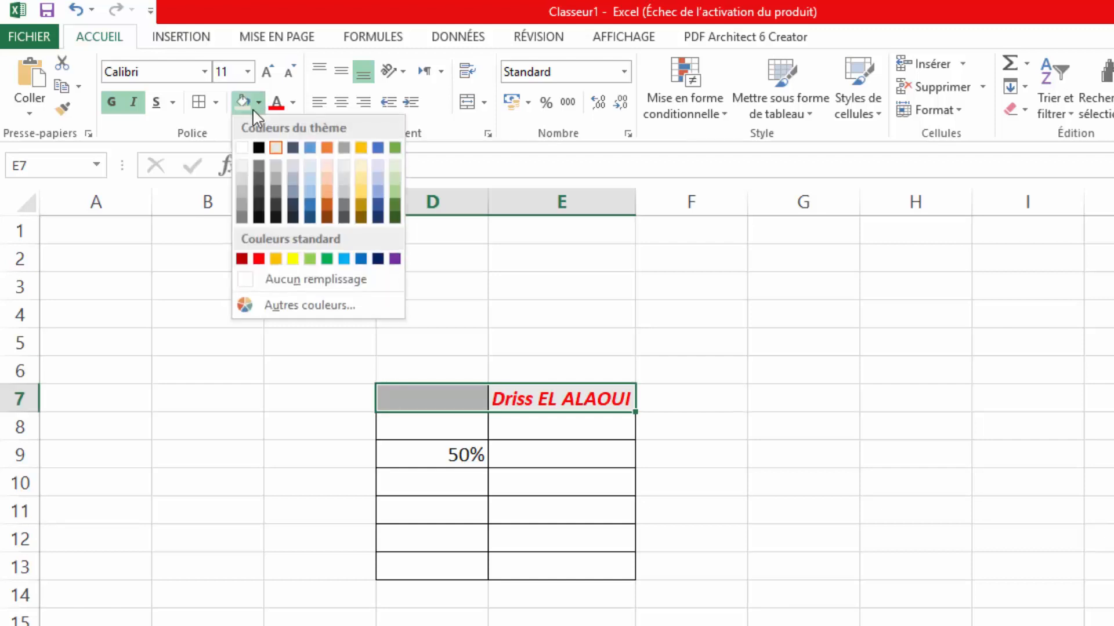
{"action": "left_click", "coordinate": [345, 319]}
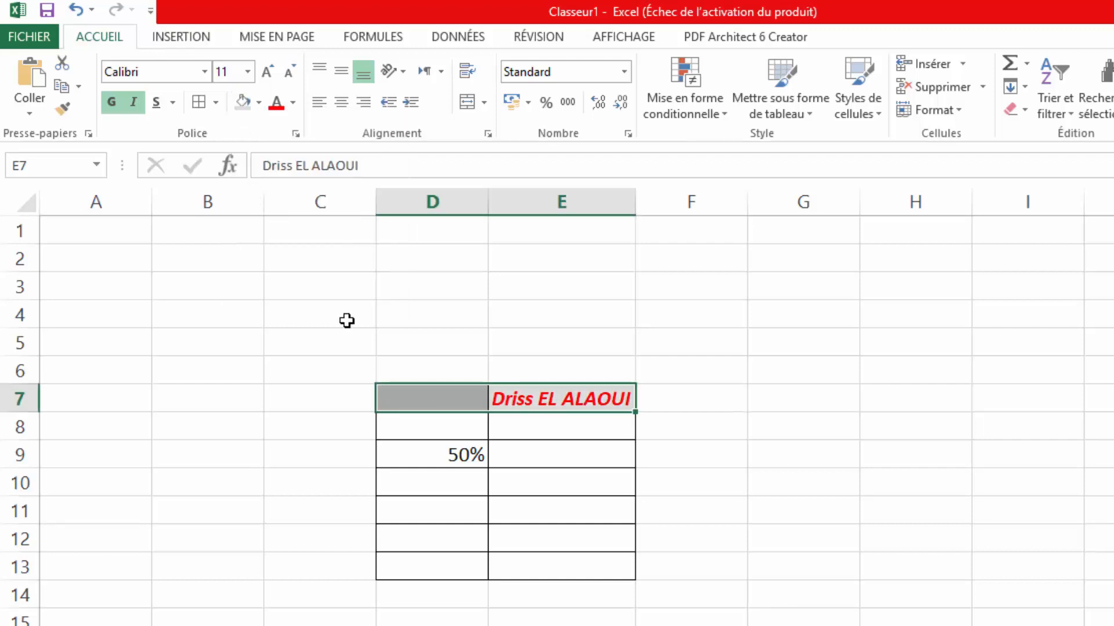
{"action": "left_click", "coordinate": [344, 318]}
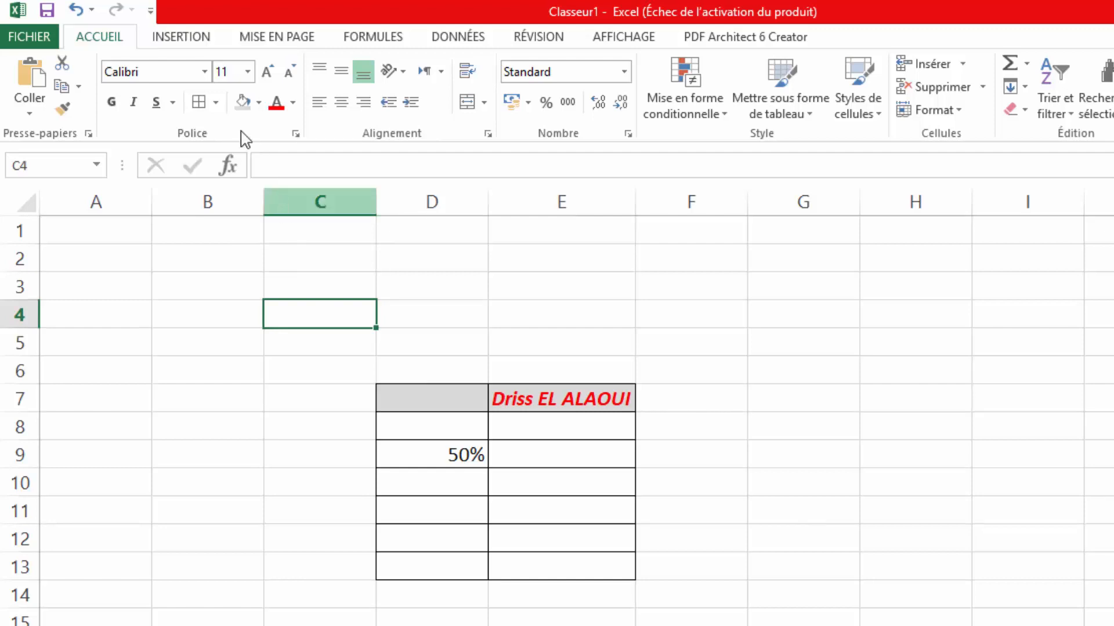
- Look at the INSERTION commands, then switch to the MISE EN PAGE commands
{"action": "left_click", "coordinate": [208, 43]}
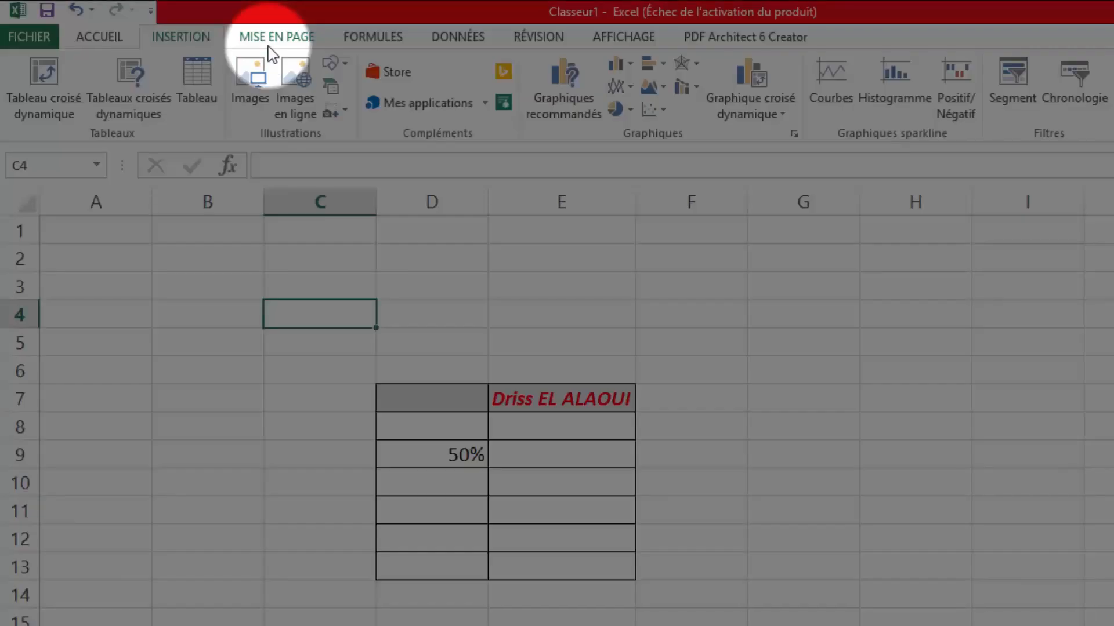
{"action": "left_click", "coordinate": [268, 47]}
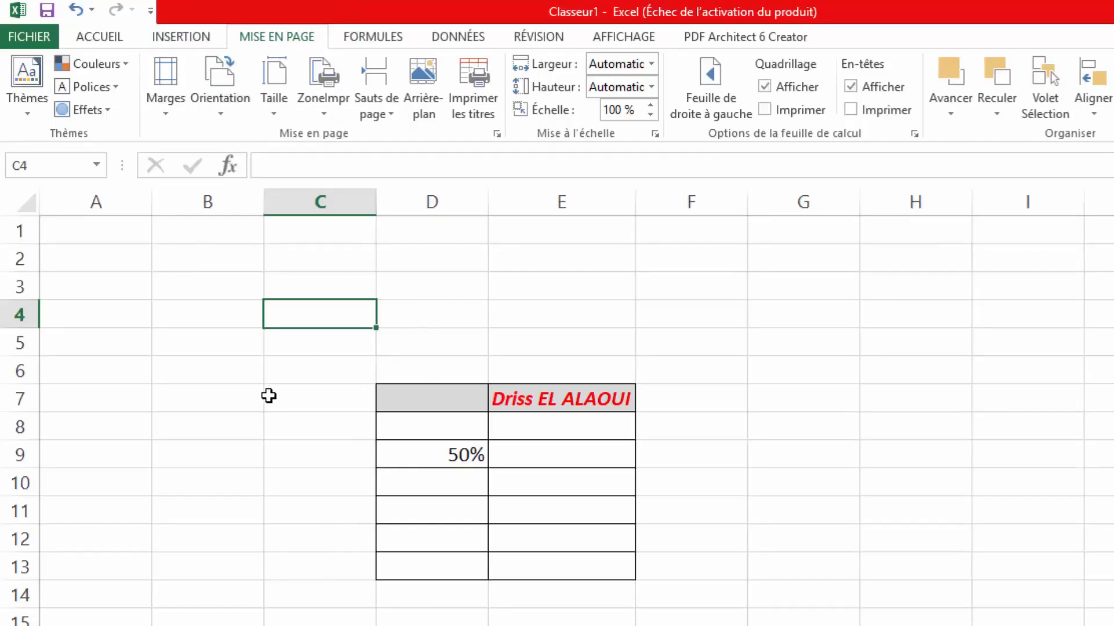
- Preview the Taille and Marges lists unchanged, then turn on Feuille de droite à gauche
{"action": "left_click", "coordinate": [284, 112]}
{"action": "left_click", "coordinate": [284, 112]}
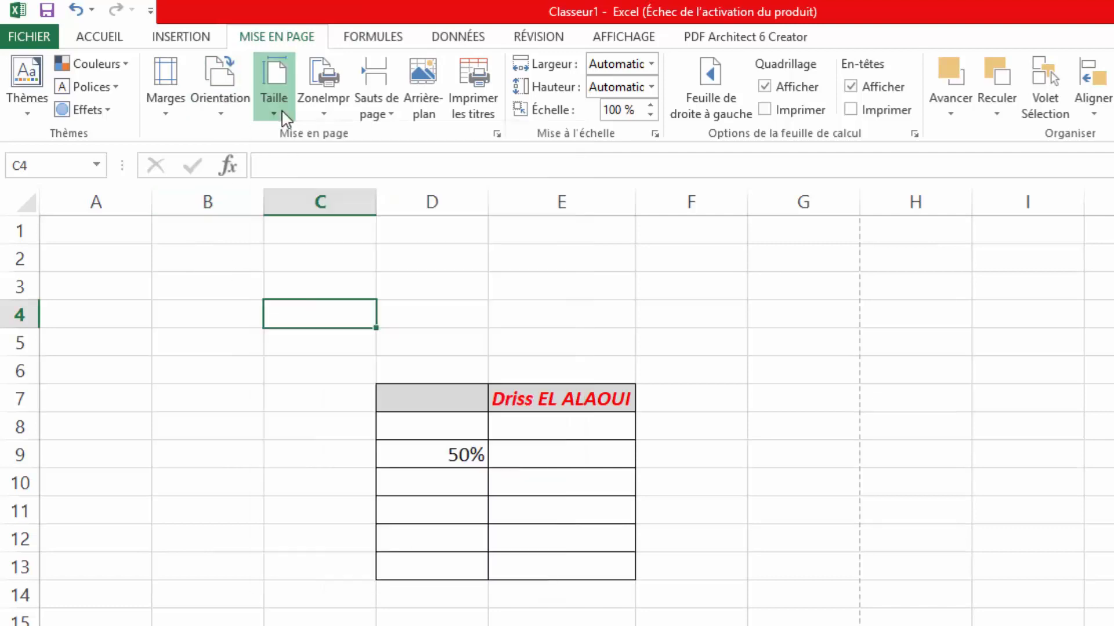
{"action": "left_click", "coordinate": [168, 112]}
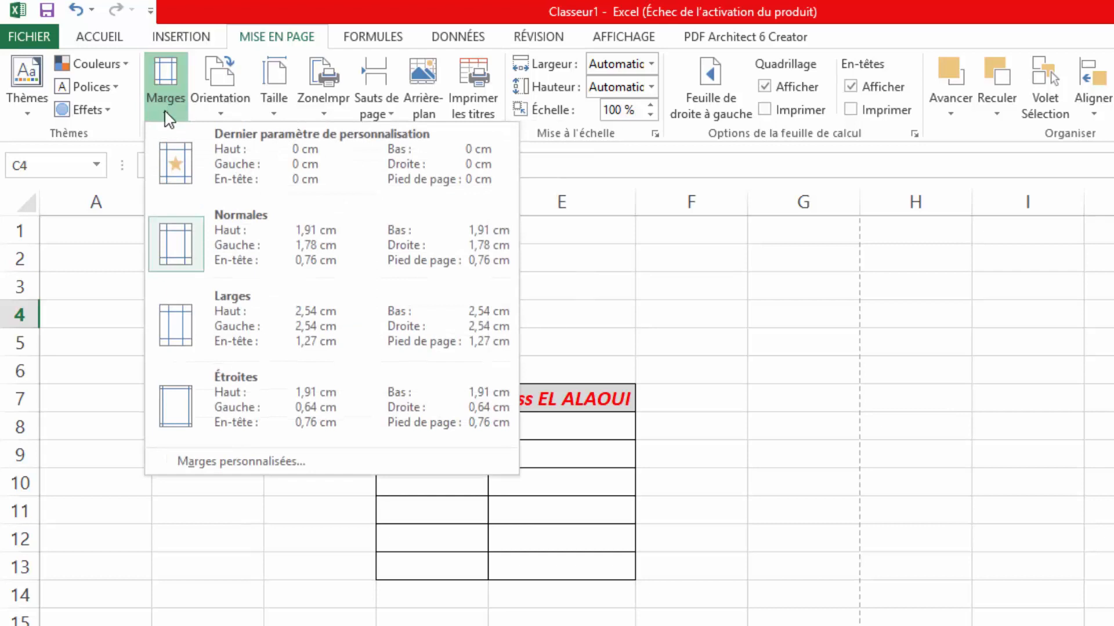
{"action": "left_click", "coordinate": [106, 262]}
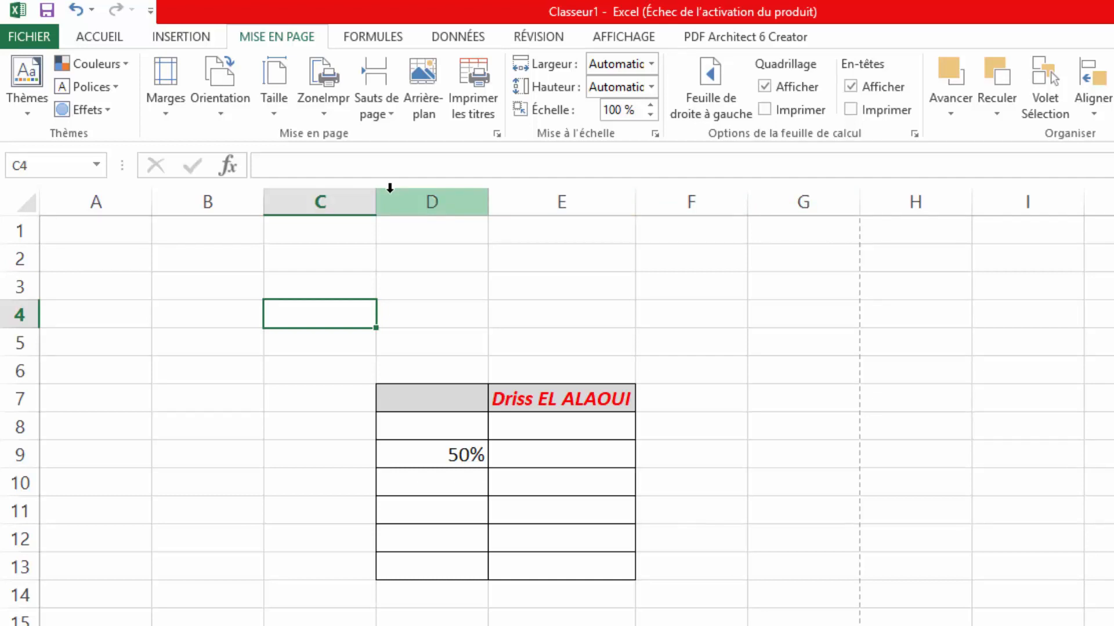
{"action": "left_click", "coordinate": [711, 99]}
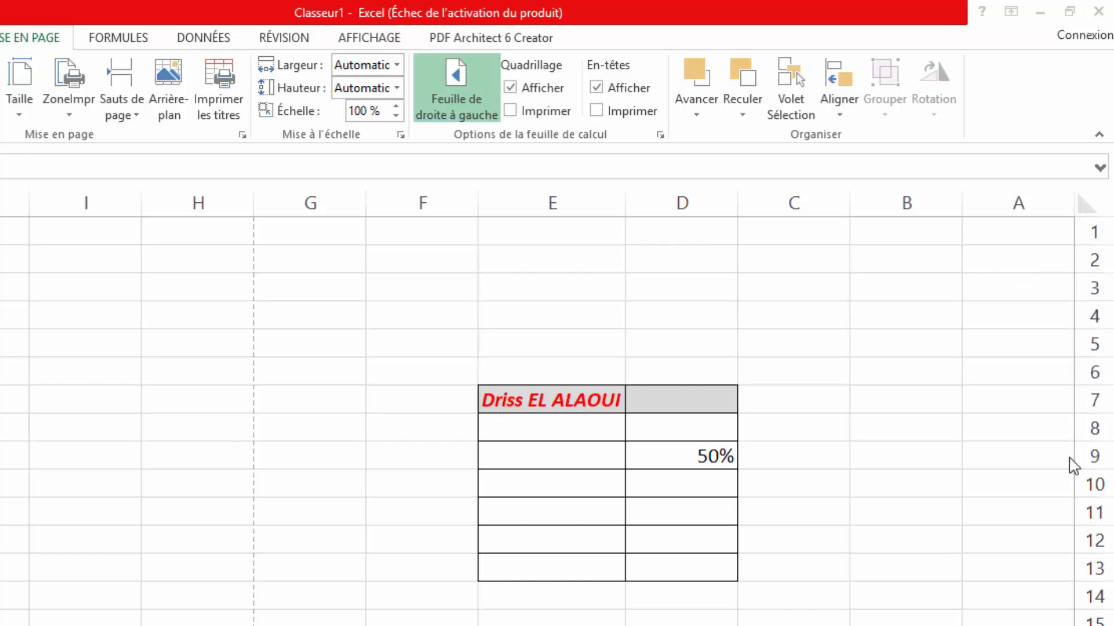
{"action": "left_click", "coordinate": [464, 112]}
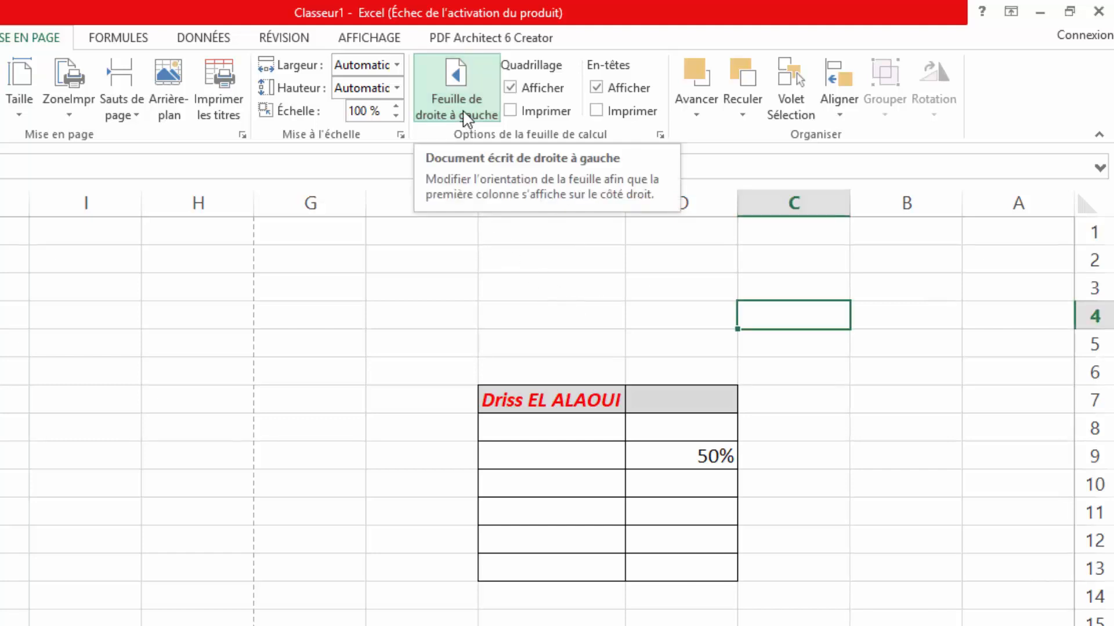
{"action": "left_click", "coordinate": [465, 116]}
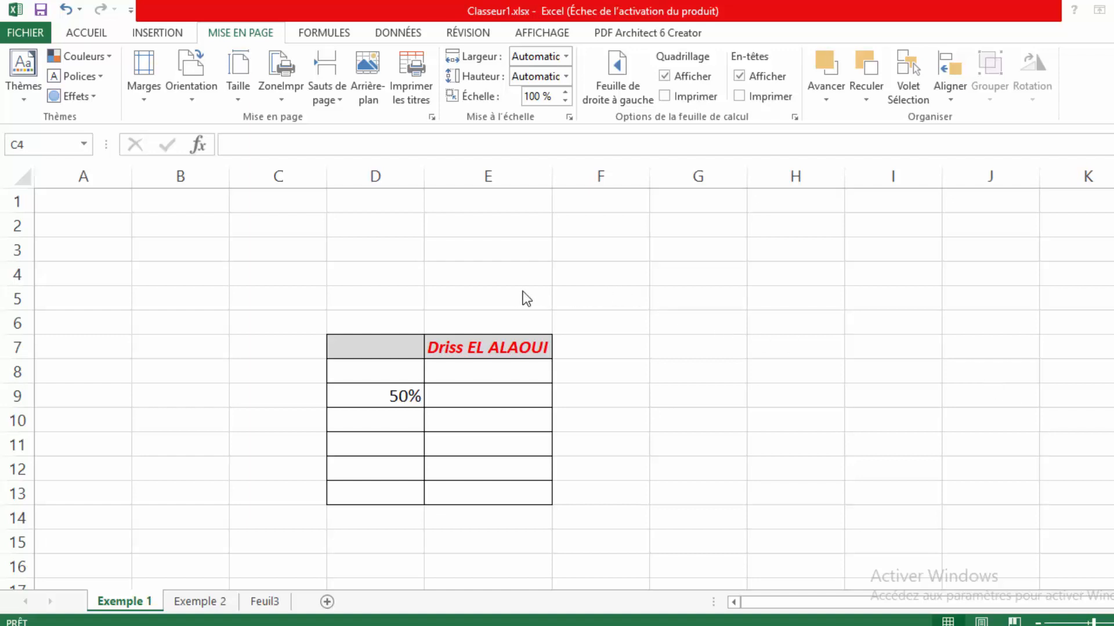
- On FORMULES, browse the Financier, Logique, Texte and DateHeure function lists
{"action": "left_click", "coordinate": [332, 34]}
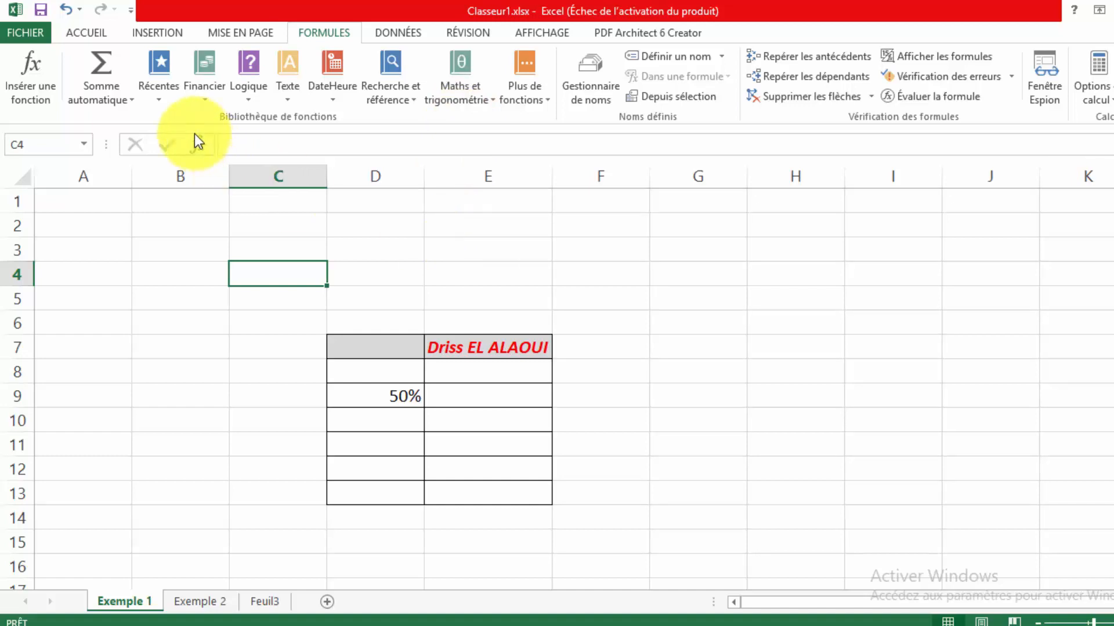
{"action": "left_click", "coordinate": [200, 100]}
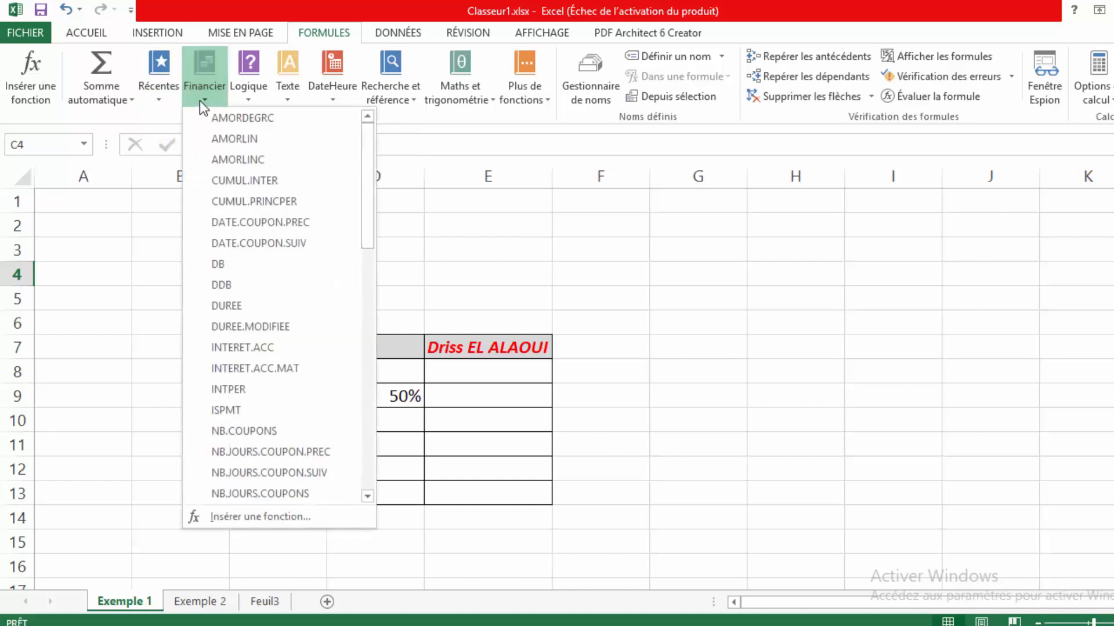
{"action": "left_click", "coordinate": [201, 100]}
{"action": "left_click", "coordinate": [248, 100]}
{"action": "left_click", "coordinate": [249, 103]}
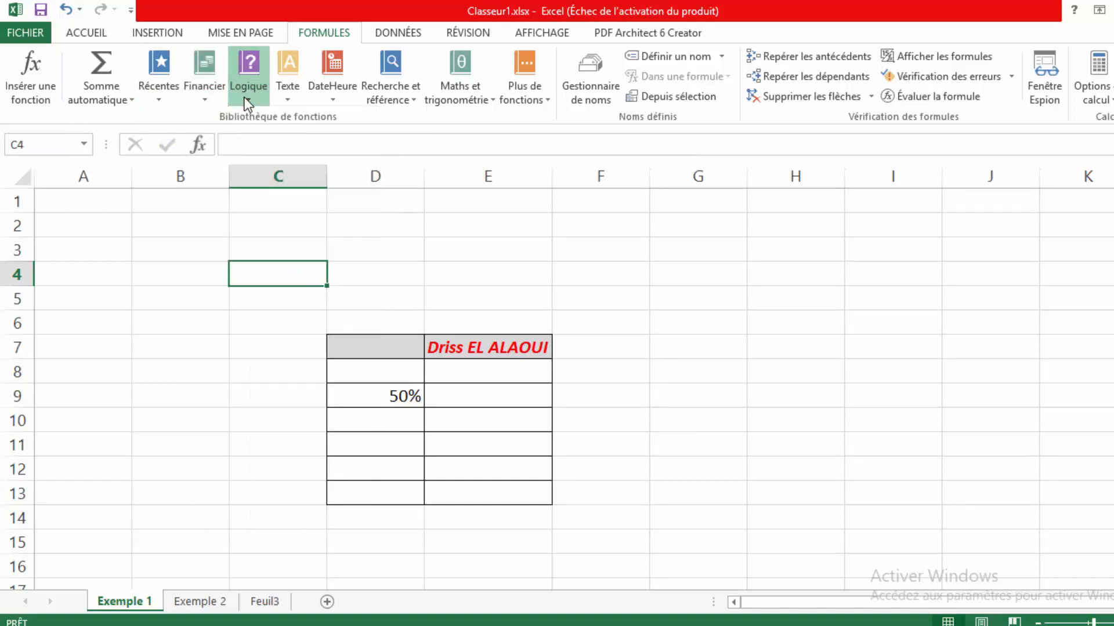
{"action": "left_click", "coordinate": [287, 99]}
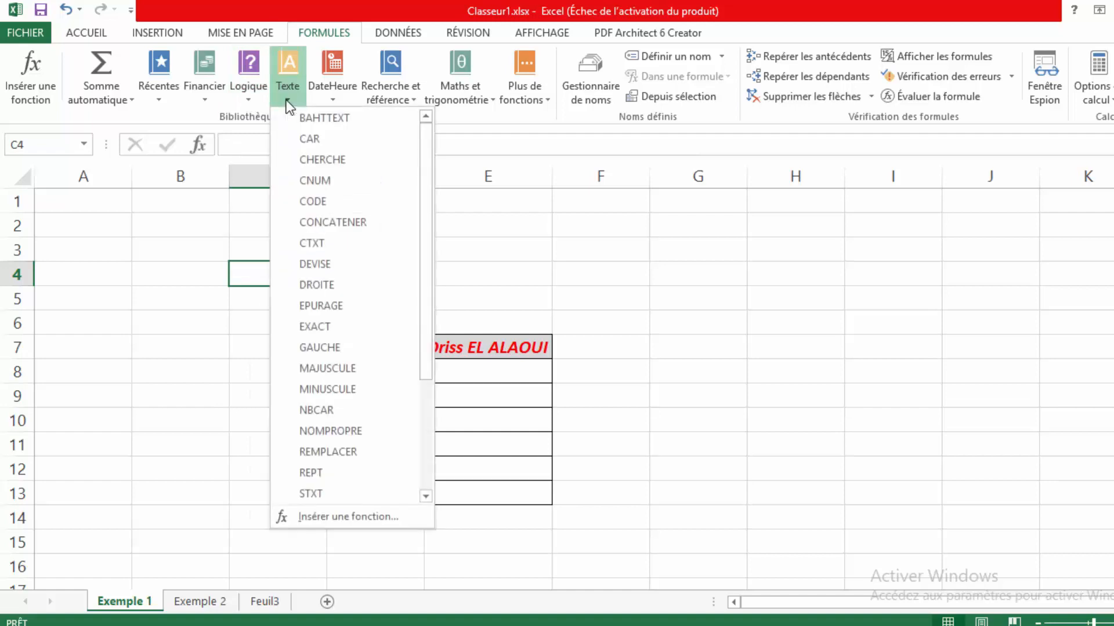
{"action": "left_click", "coordinate": [289, 103]}
{"action": "left_click", "coordinate": [326, 101]}
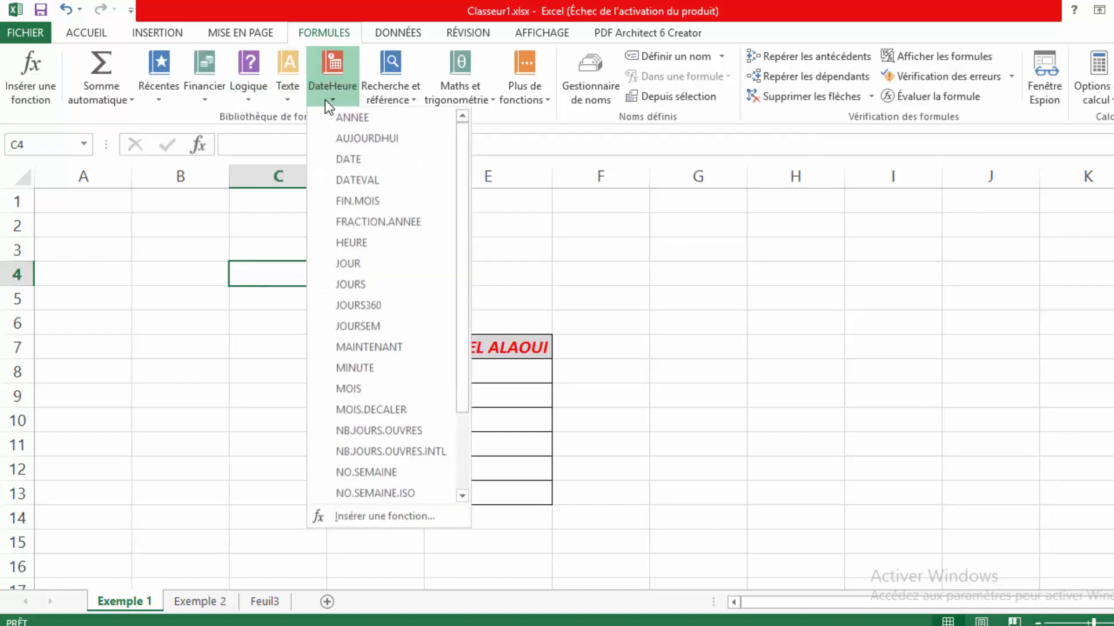
{"action": "left_click", "coordinate": [326, 100]}
- Browse the Recherche et référence, Maths et trigonométrie and Plus de fonctions lists
{"action": "left_click", "coordinate": [380, 104]}
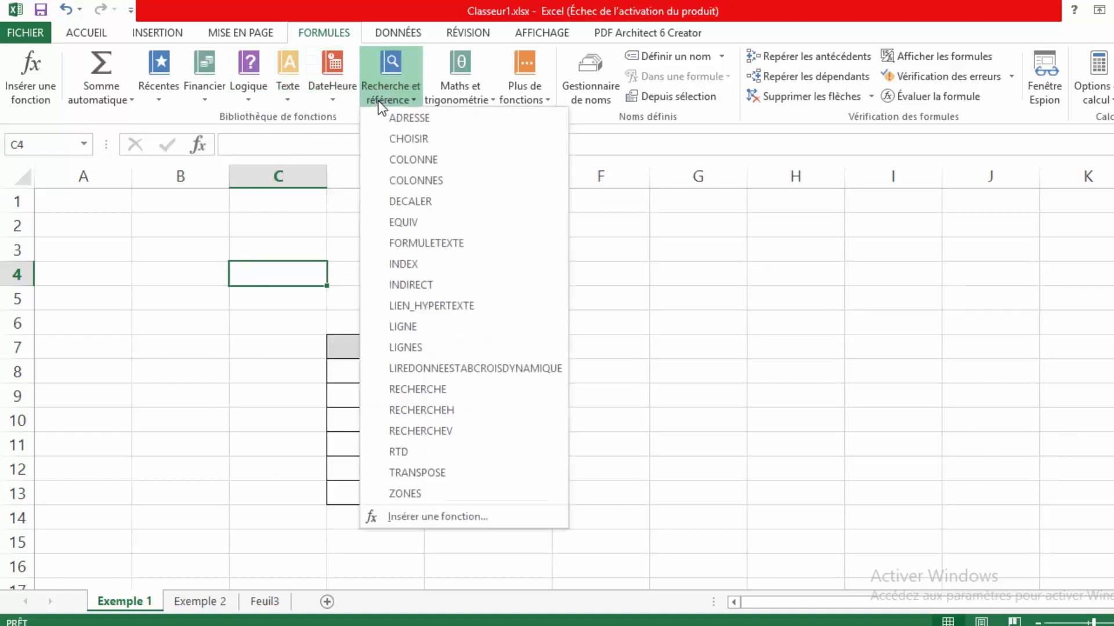
{"action": "left_click", "coordinate": [475, 103]}
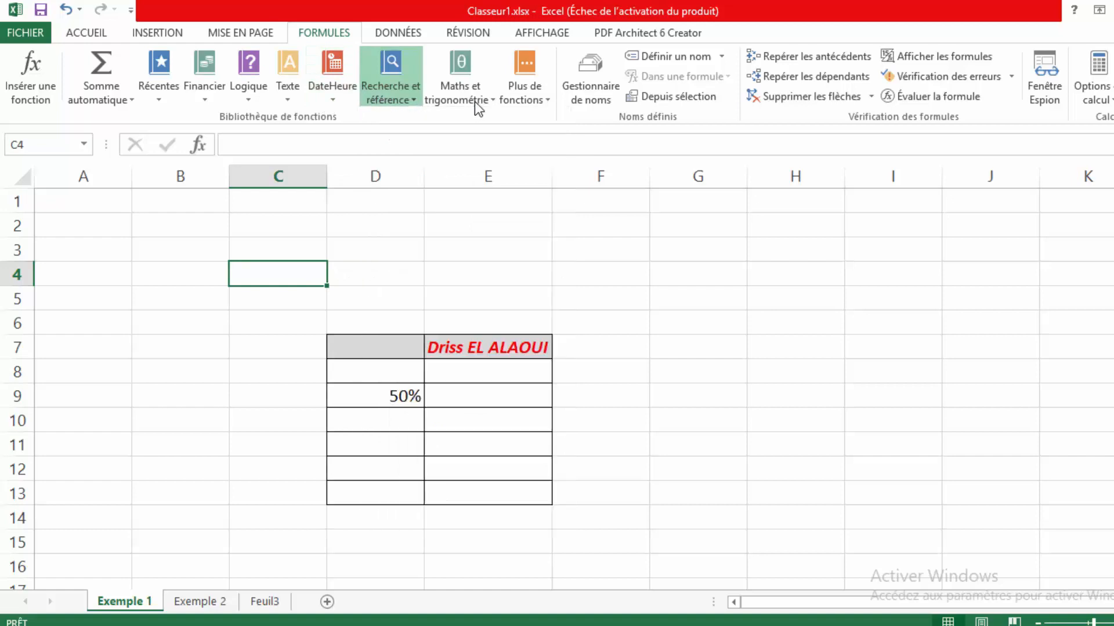
{"action": "left_click", "coordinate": [475, 102]}
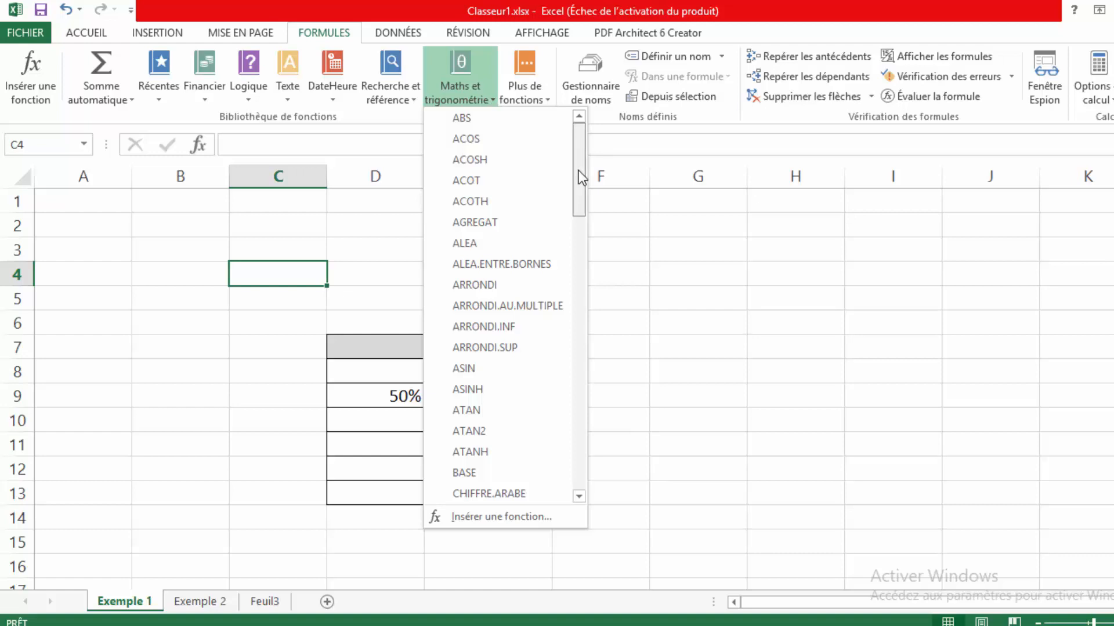
{"action": "left_click_drag", "start_coordinate": [579, 173], "coordinate": [577, 224]}
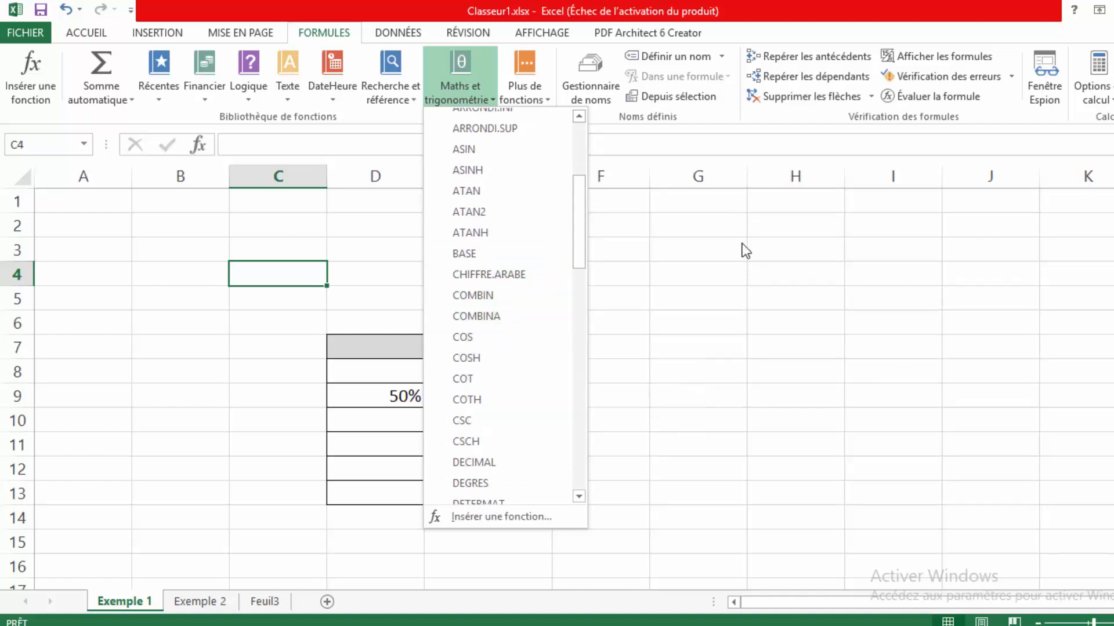
{"action": "left_click", "coordinate": [725, 246]}
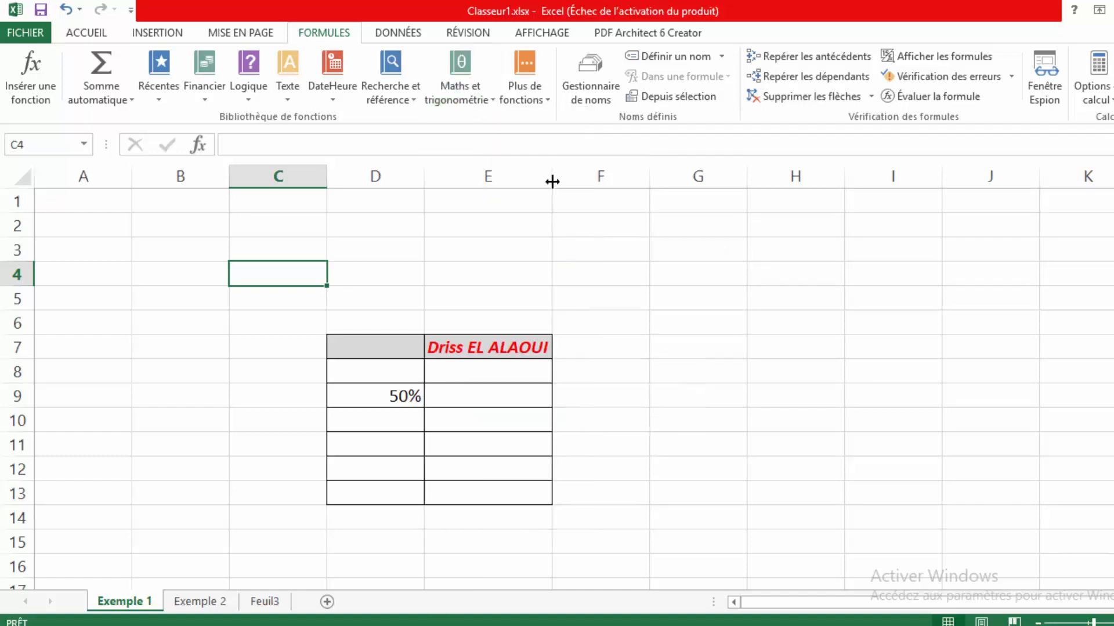
{"action": "left_click", "coordinate": [544, 103]}
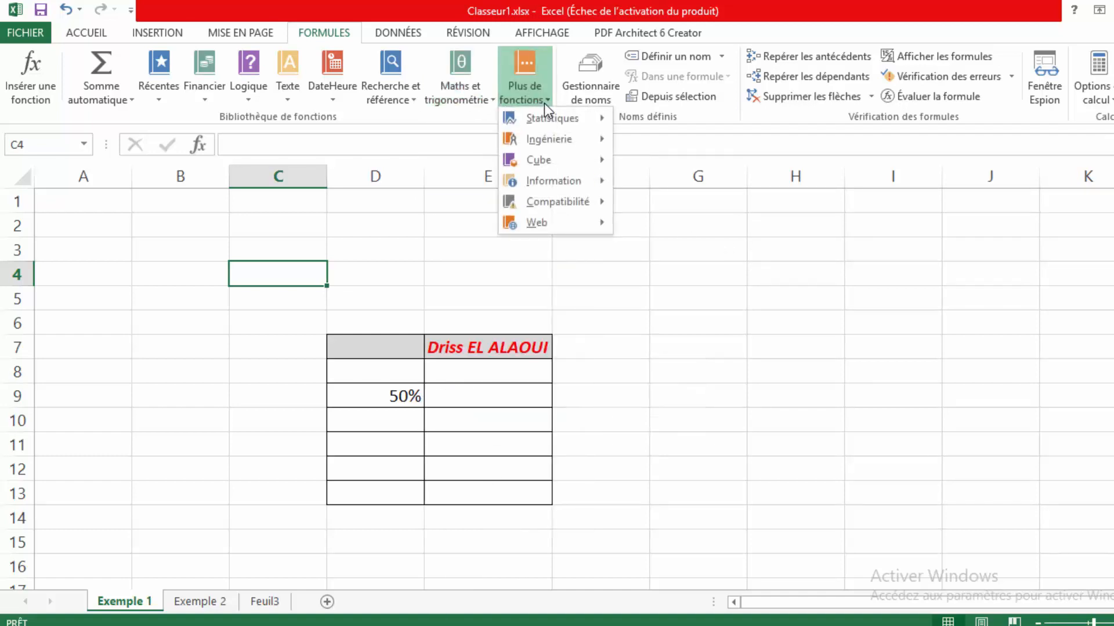
{"action": "left_click", "coordinate": [458, 262]}
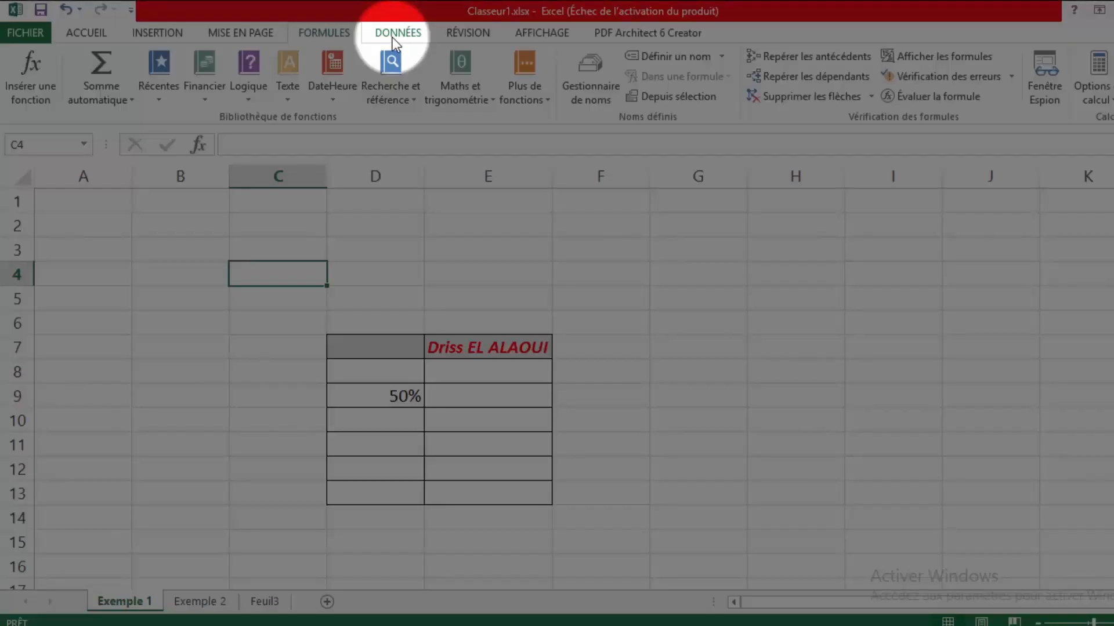
- Bring up the DONNÉES commands and go to the Exemple 2 sheet
{"action": "left_click", "coordinate": [394, 35]}
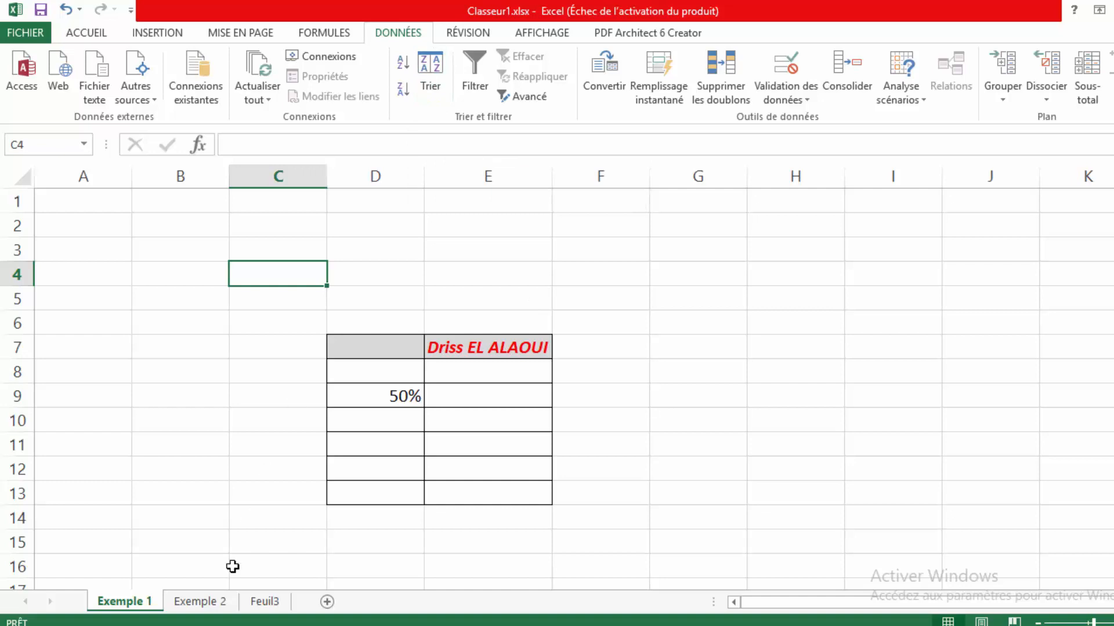
{"action": "left_click", "coordinate": [216, 607]}
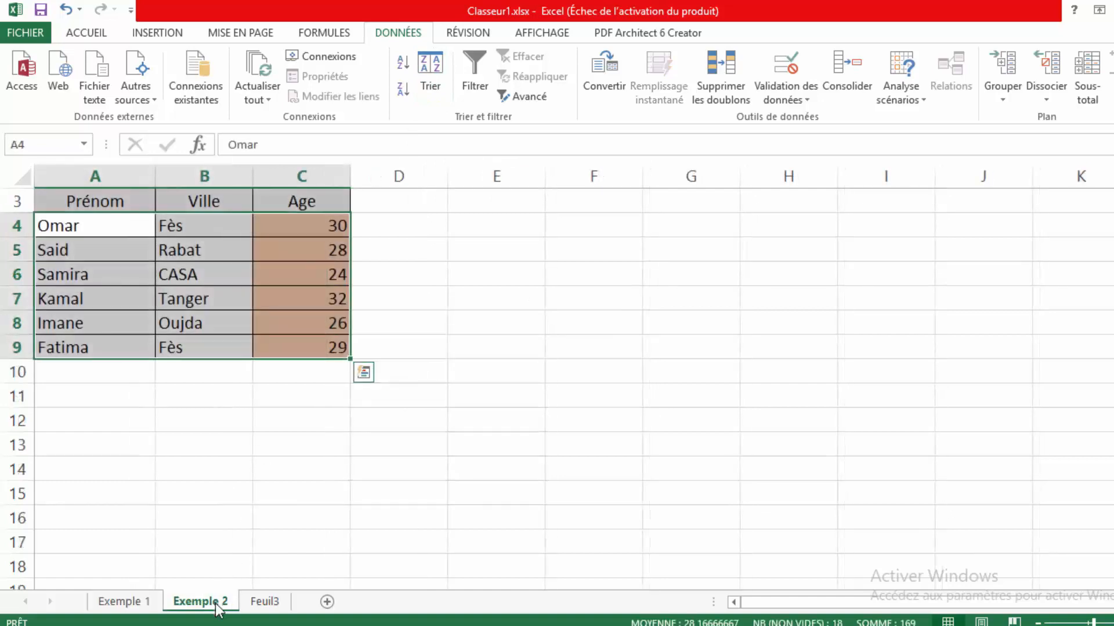
- Select the Prénom, Ville, Age table A3:C9 with headers and open Trier
{"action": "left_click", "coordinate": [262, 441]}
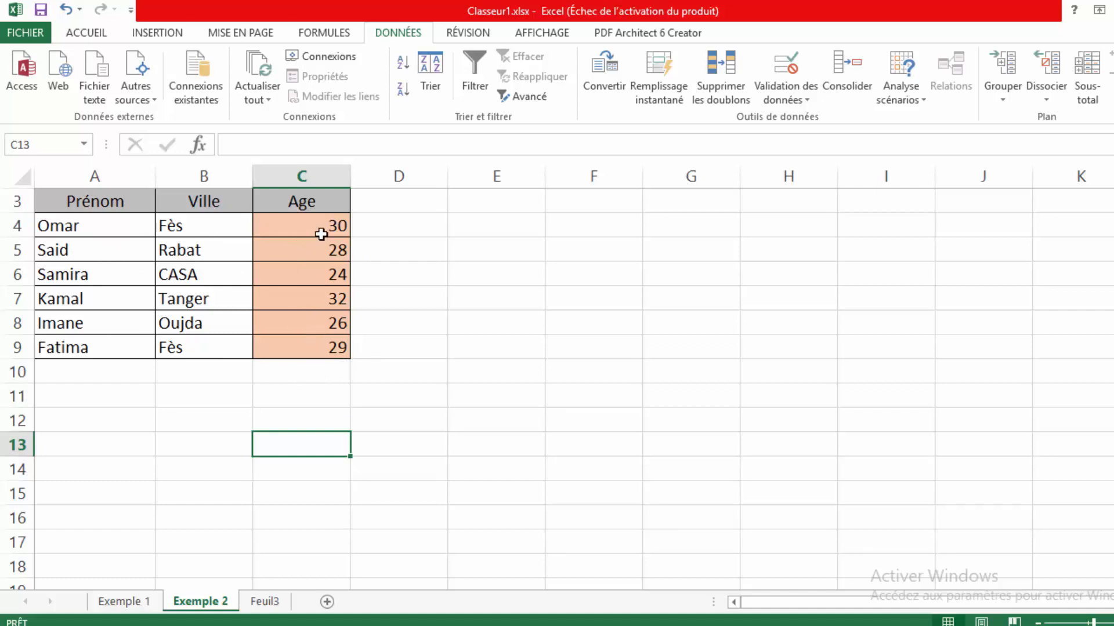
{"action": "left_click", "coordinate": [101, 206]}
{"action": "left_click_drag", "start_coordinate": [101, 206], "coordinate": [293, 347]}
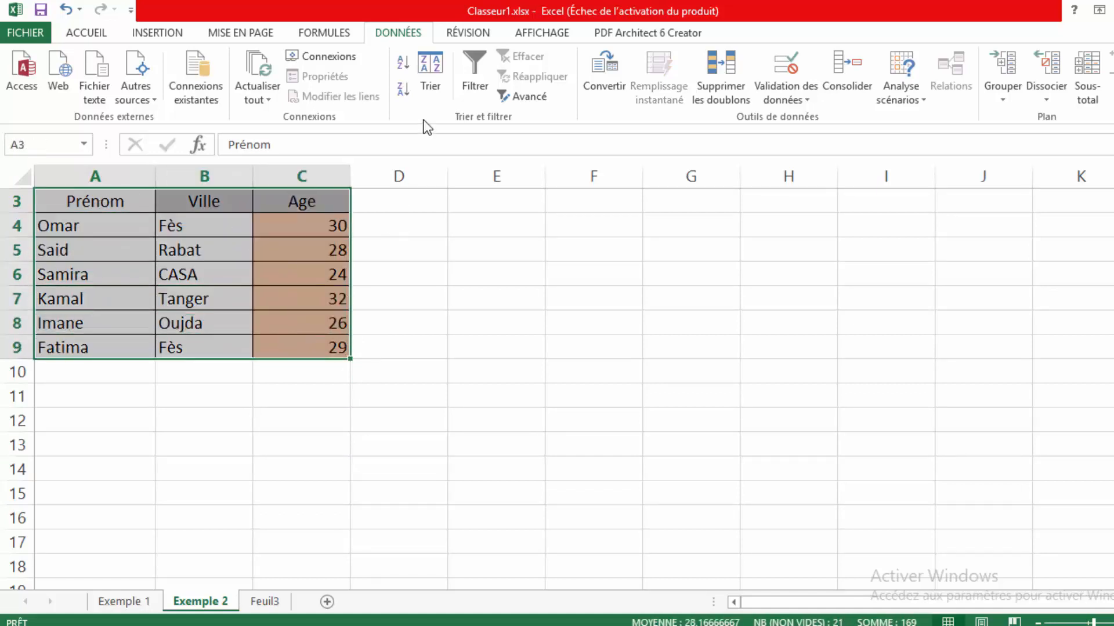
{"action": "left_click", "coordinate": [429, 91]}
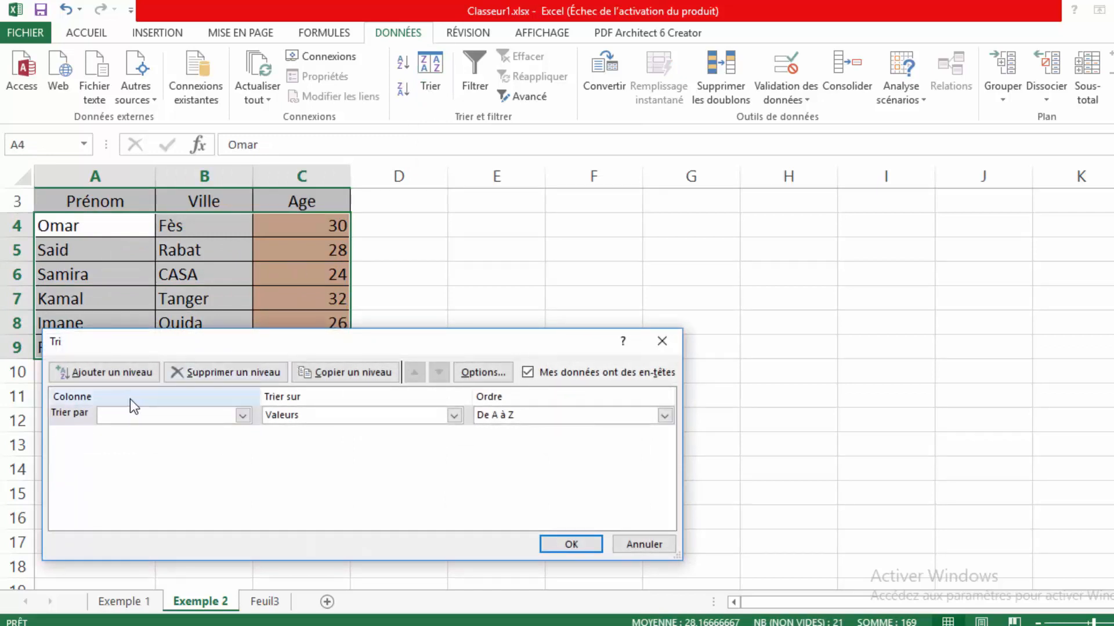
- Sort the table by Age, Du plus petit au plus grand (24 up to 32)
{"action": "left_click", "coordinate": [242, 417]}
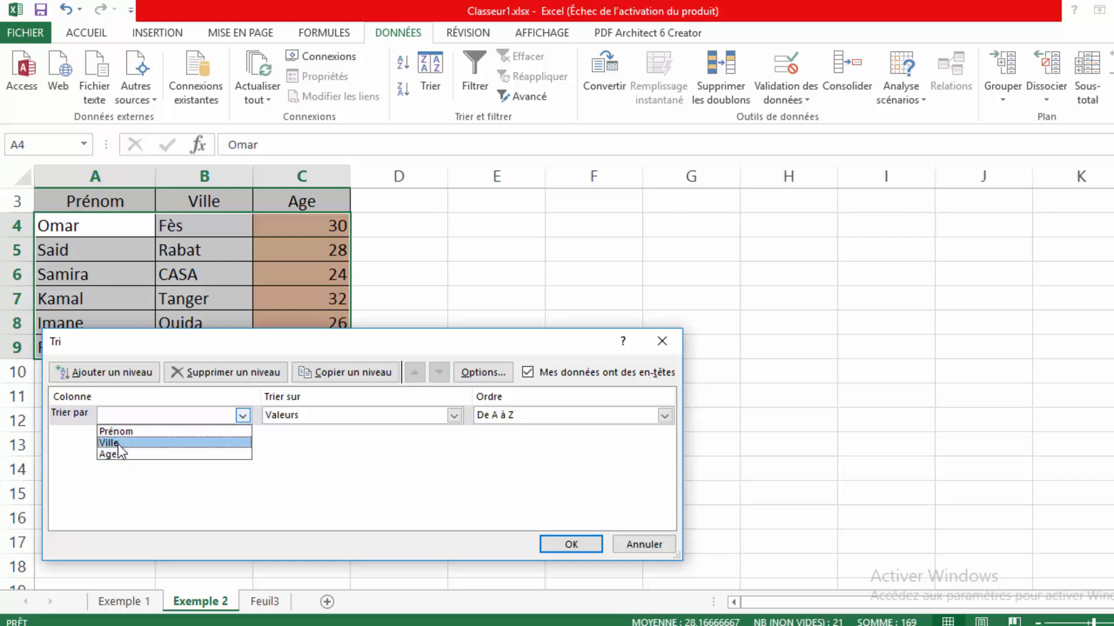
{"action": "left_click", "coordinate": [117, 455]}
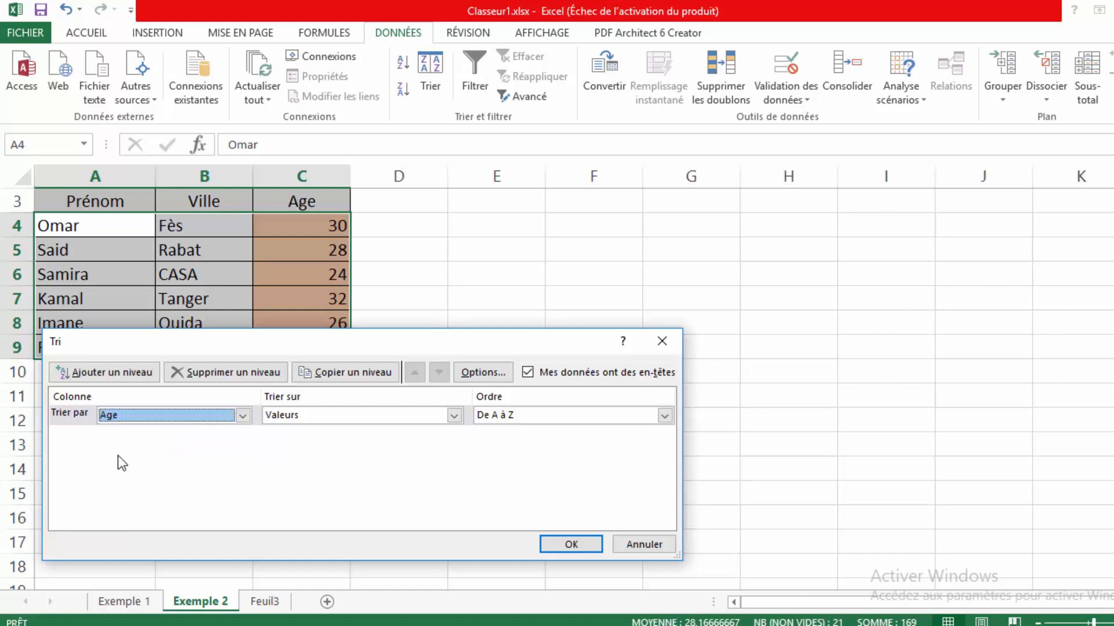
{"action": "left_click", "coordinate": [572, 543]}
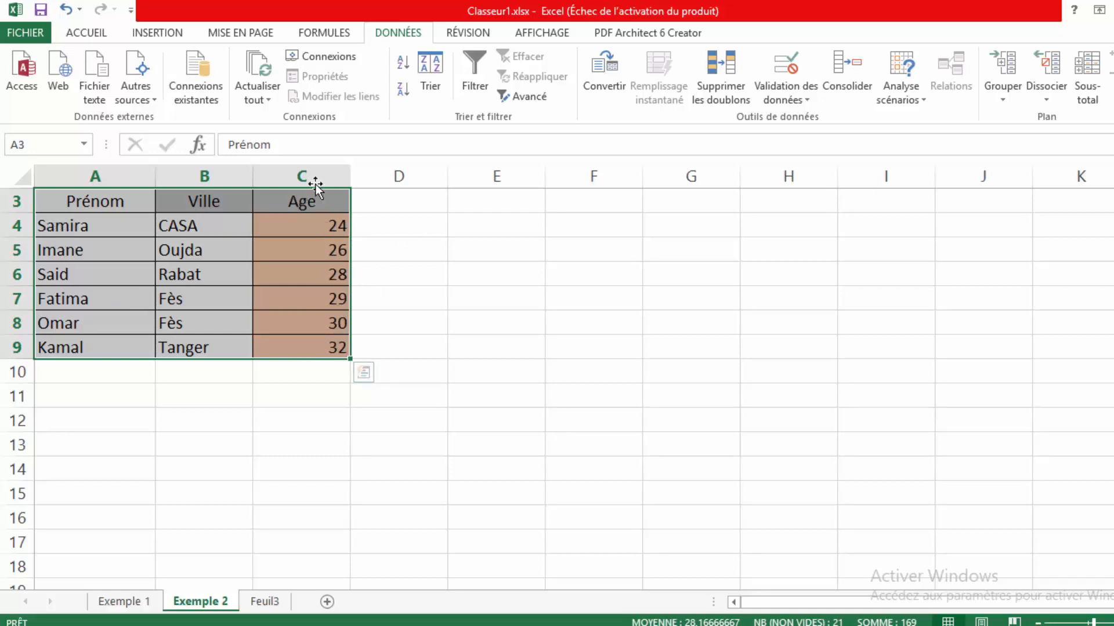
- Re-sort the table by Age, Du plus grand au plus petit (32 down to 24)
{"action": "left_click", "coordinate": [429, 87]}
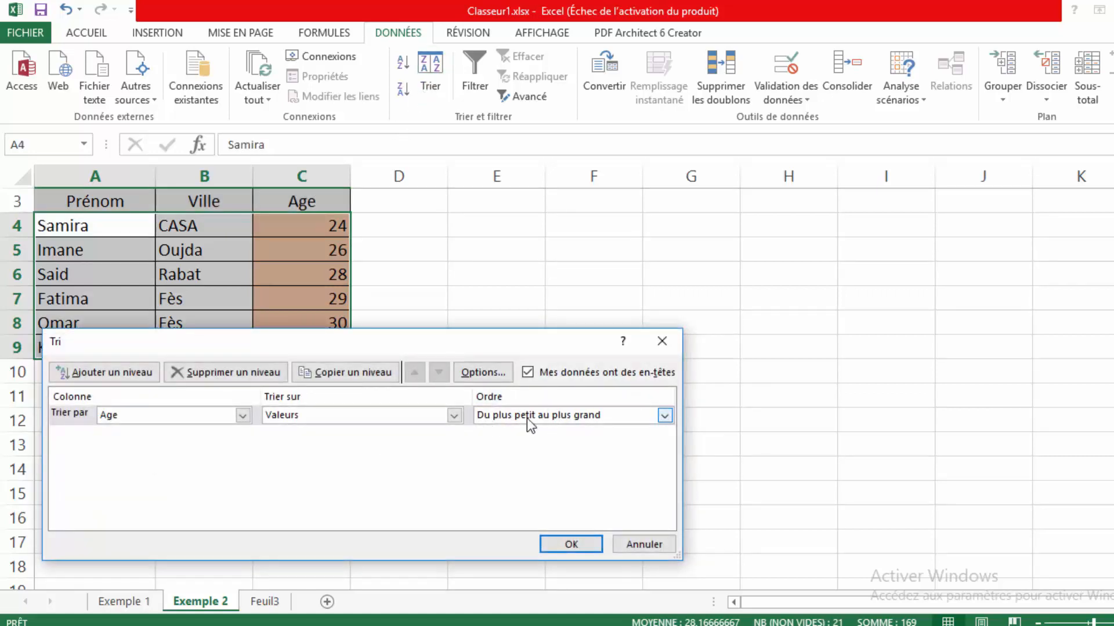
{"action": "left_click", "coordinate": [666, 422]}
{"action": "left_click", "coordinate": [625, 444]}
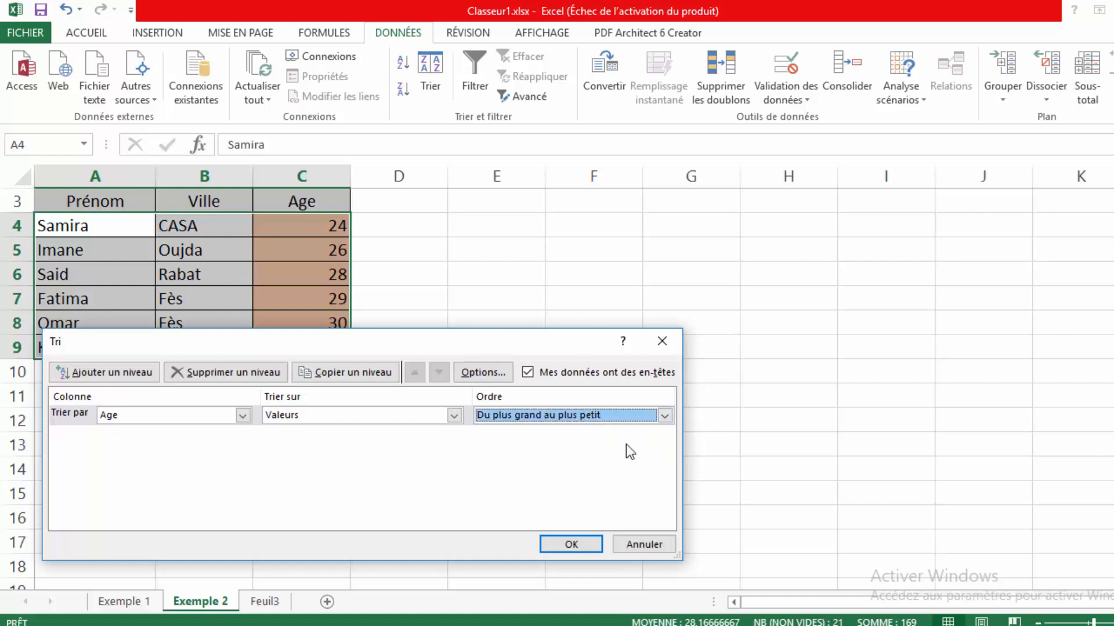
{"action": "left_click", "coordinate": [572, 544]}
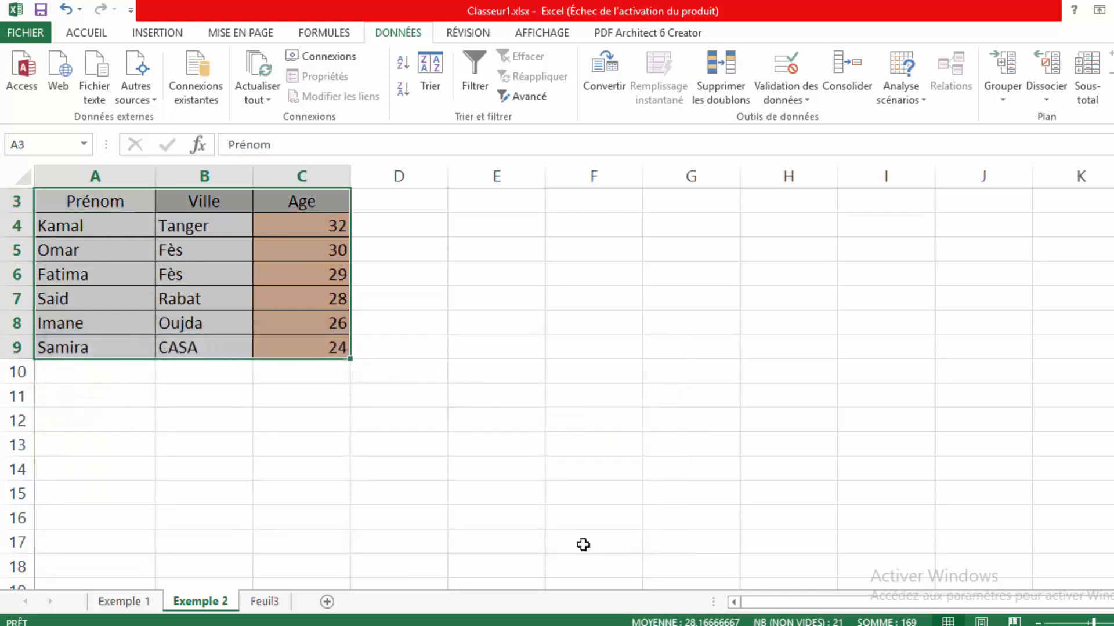